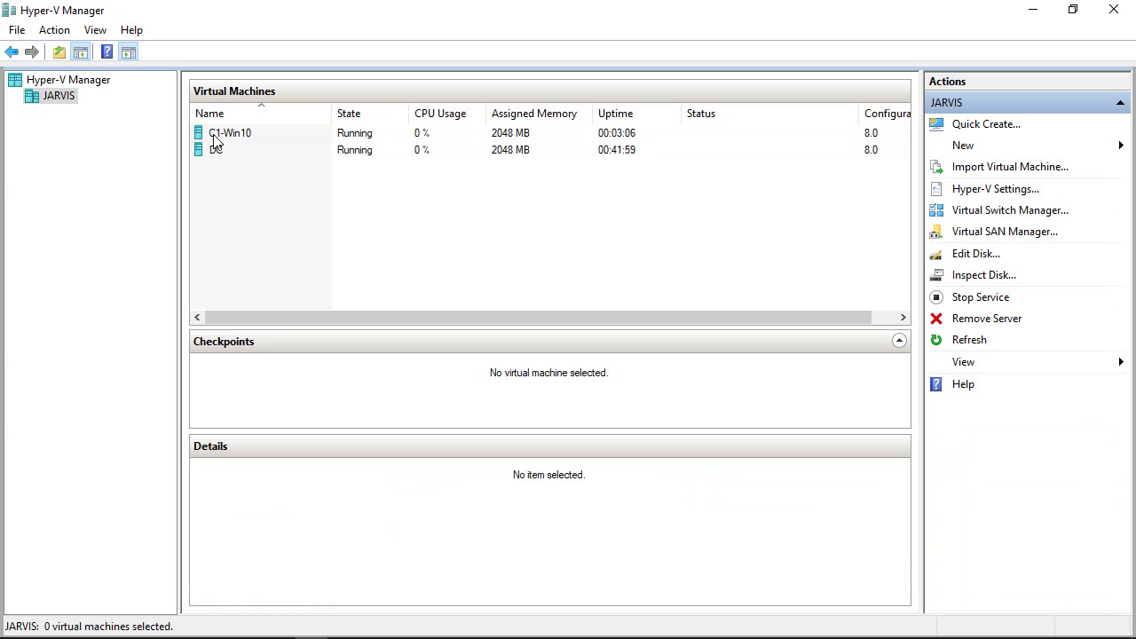
- Start creating a new virtual machine on the JARVIS server and name it c2-win7
left_click(215, 140)
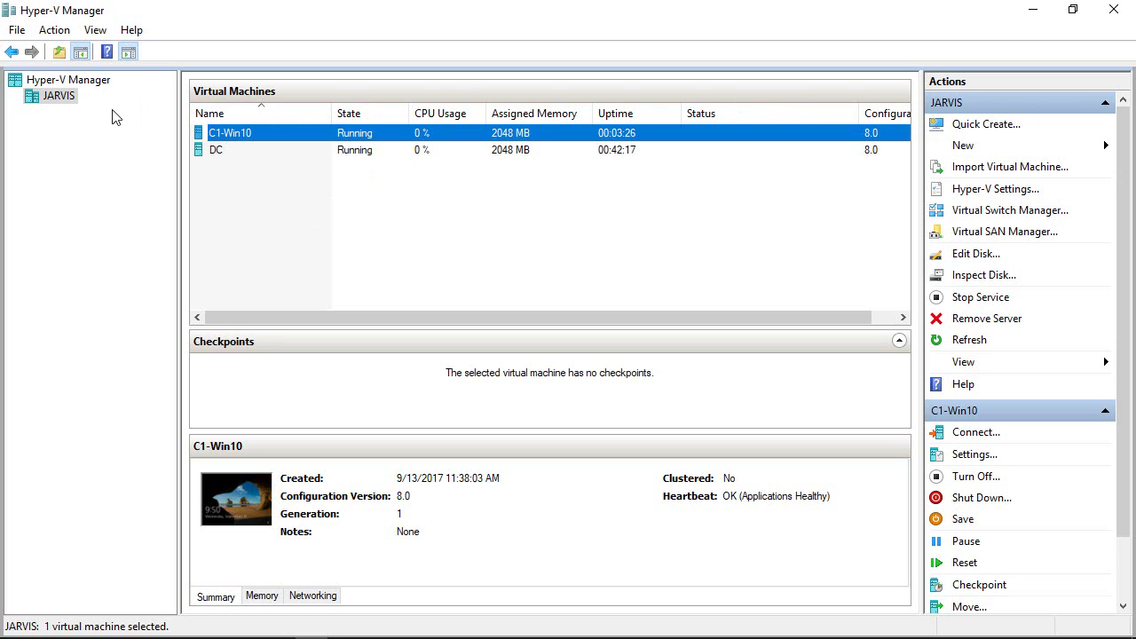
right_click(51, 103)
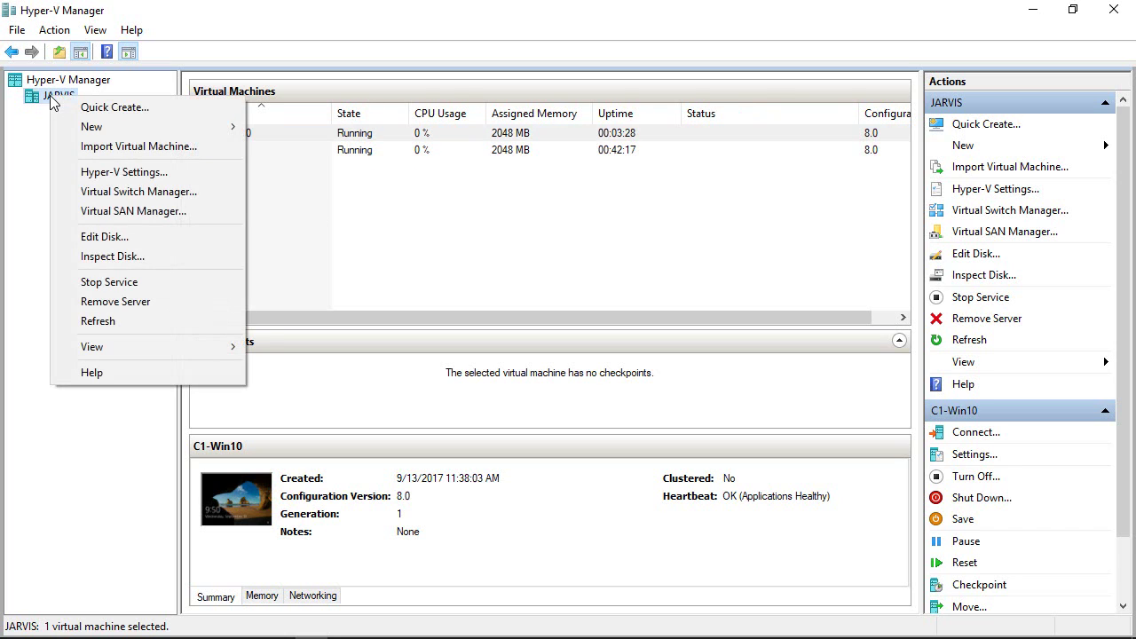
mouse_move(116, 127)
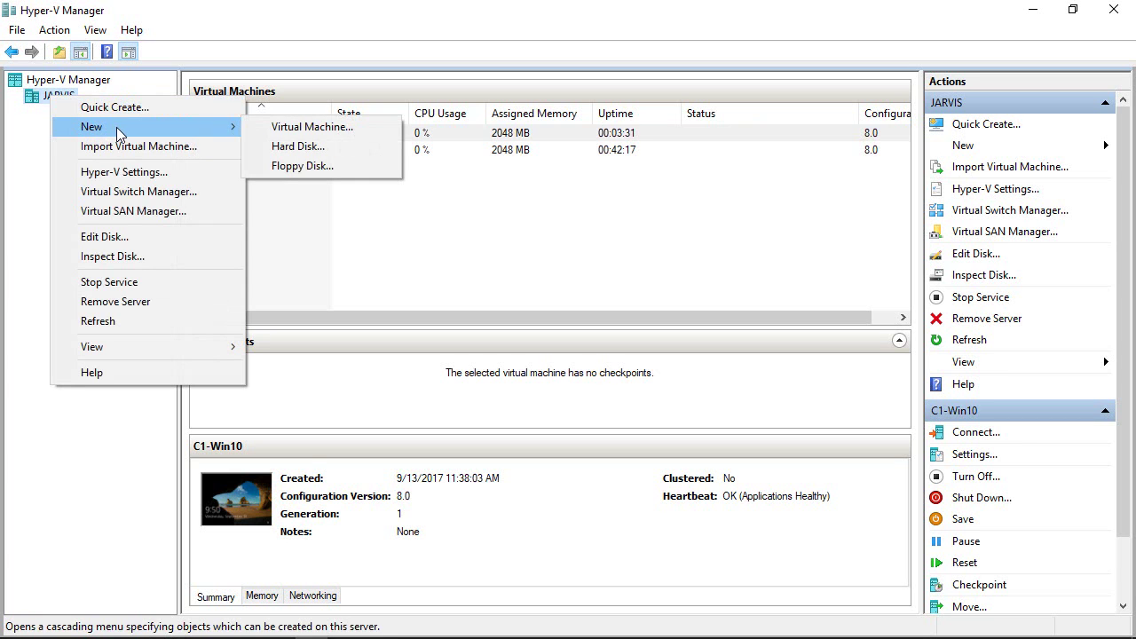
left_click(266, 129)
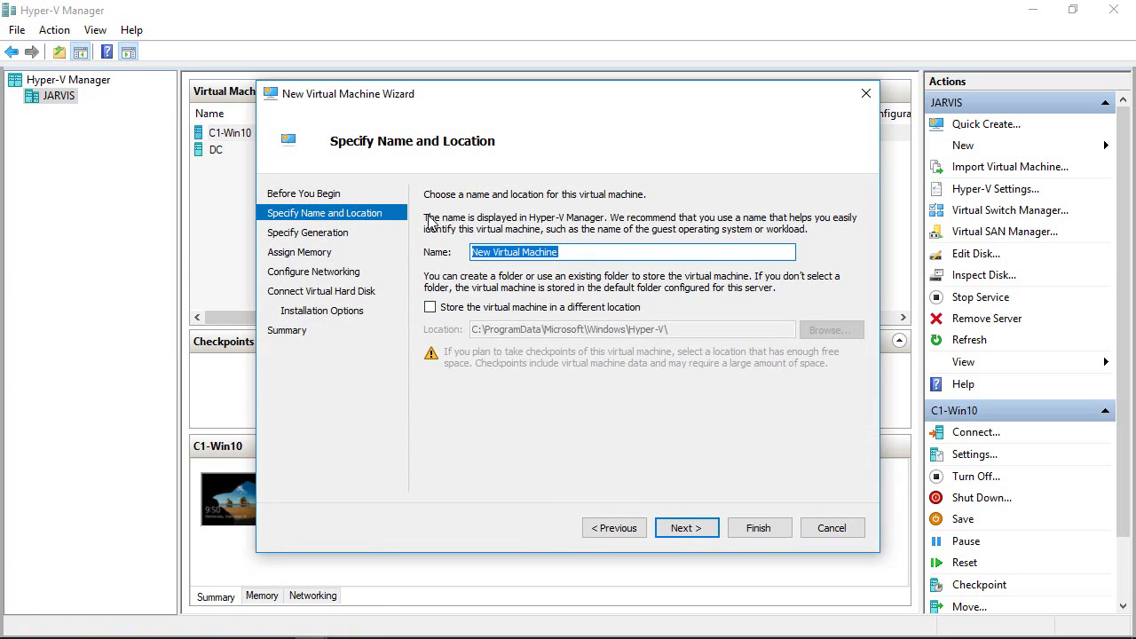
type("c2-win7")
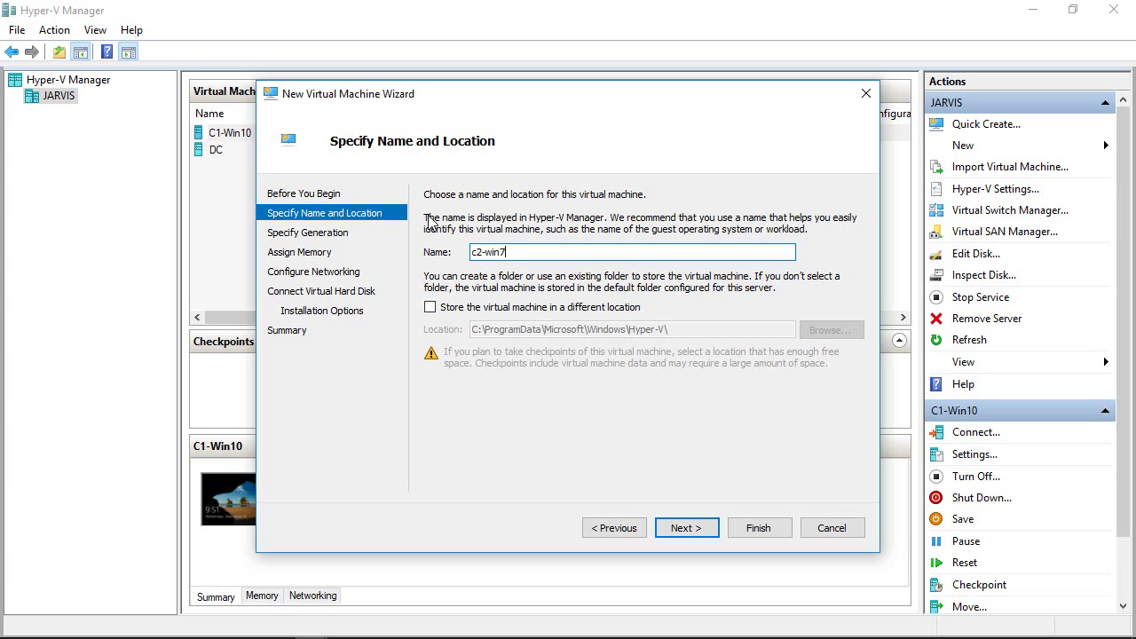
- Store the virtual machine in a different location, the C:\vms folder
left_click(430, 307)
left_click(830, 329)
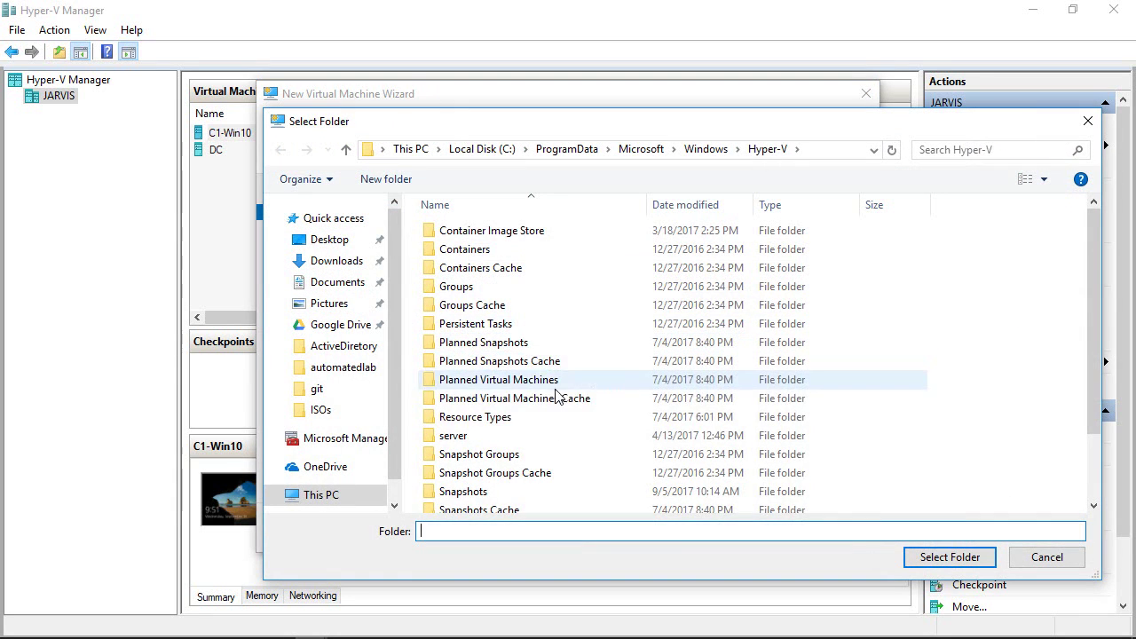
left_click(322, 495)
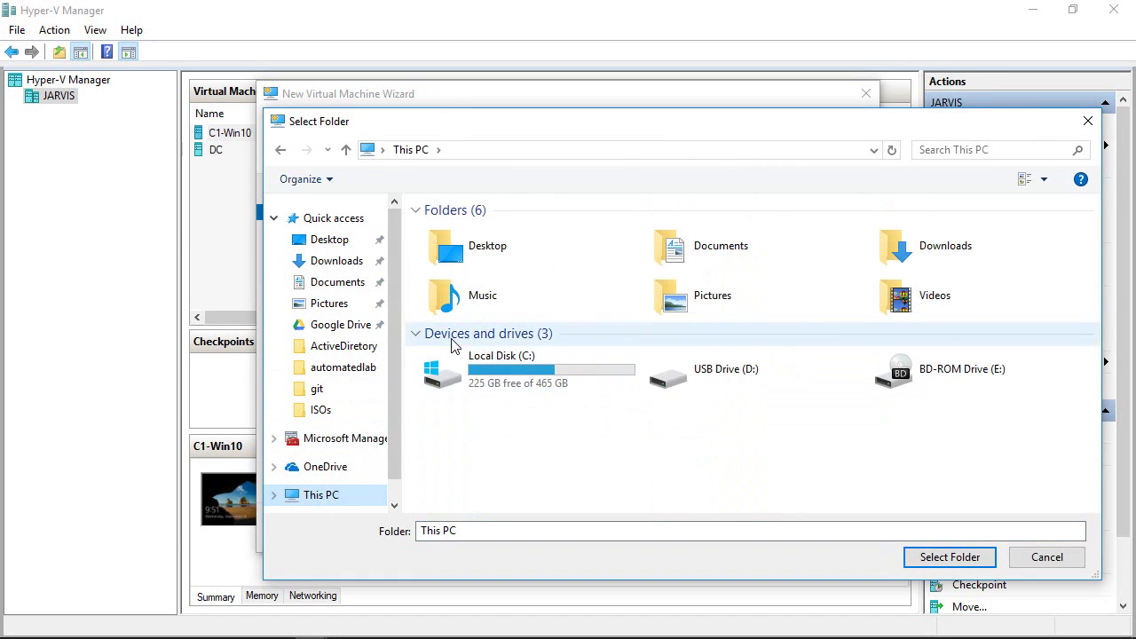
double_click(456, 349)
scroll(486, 380, "down", 2)
double_click(444, 488)
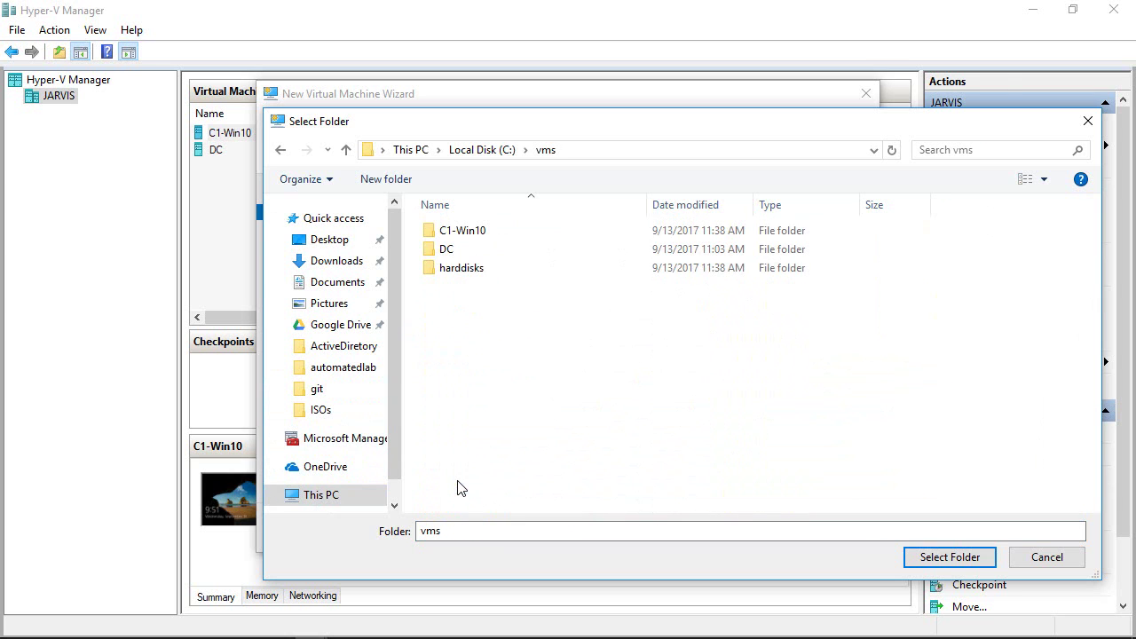
left_click(919, 557)
left_click(683, 527)
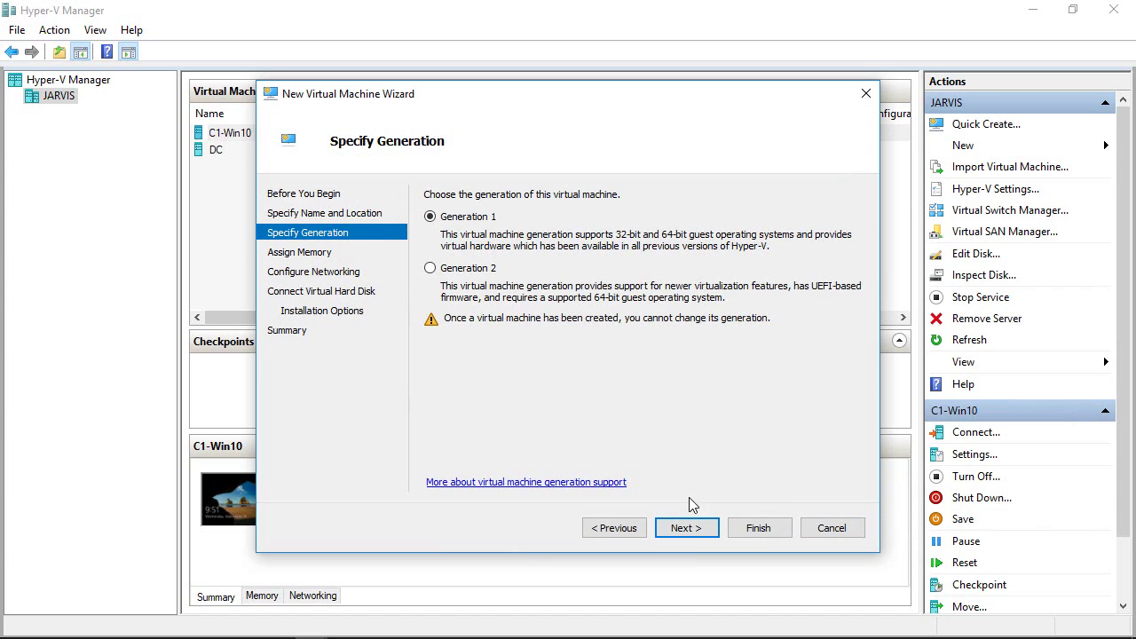
- Keep Generation 1 and assign 2048 MB of startup memory with Dynamic Memory disabled
left_click(685, 528)
double_click(521, 239)
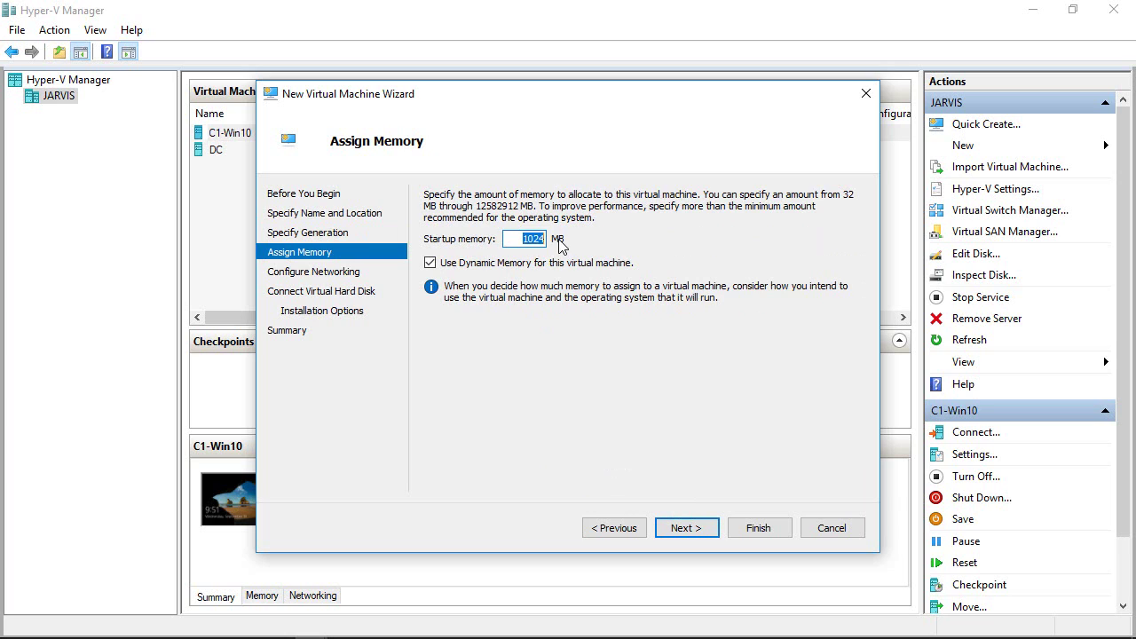
type("2048")
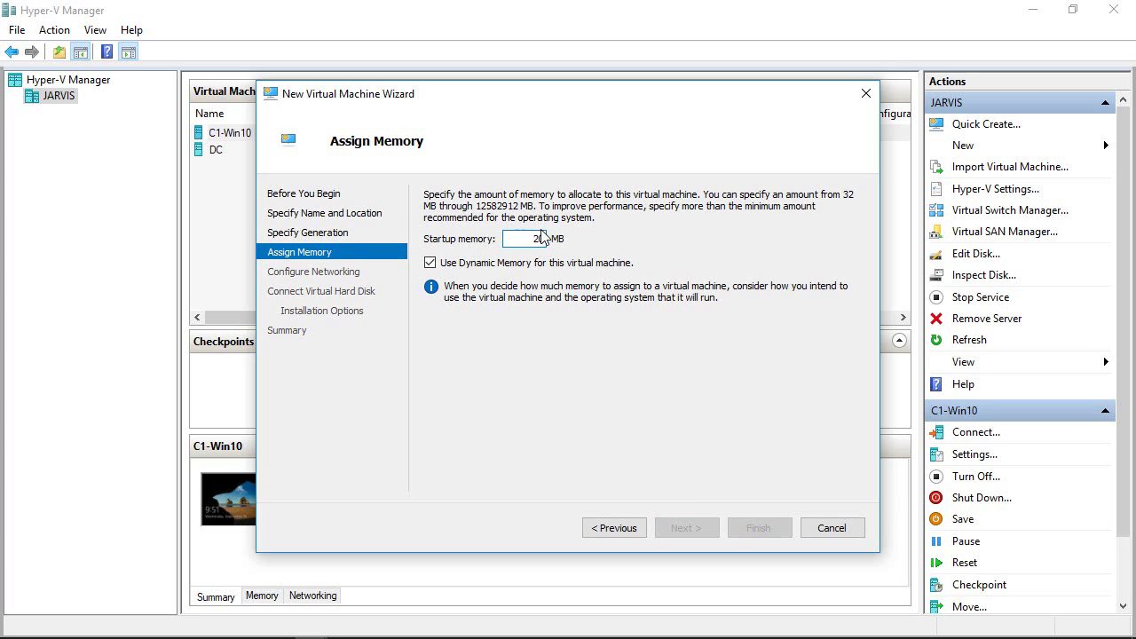
left_click(463, 264)
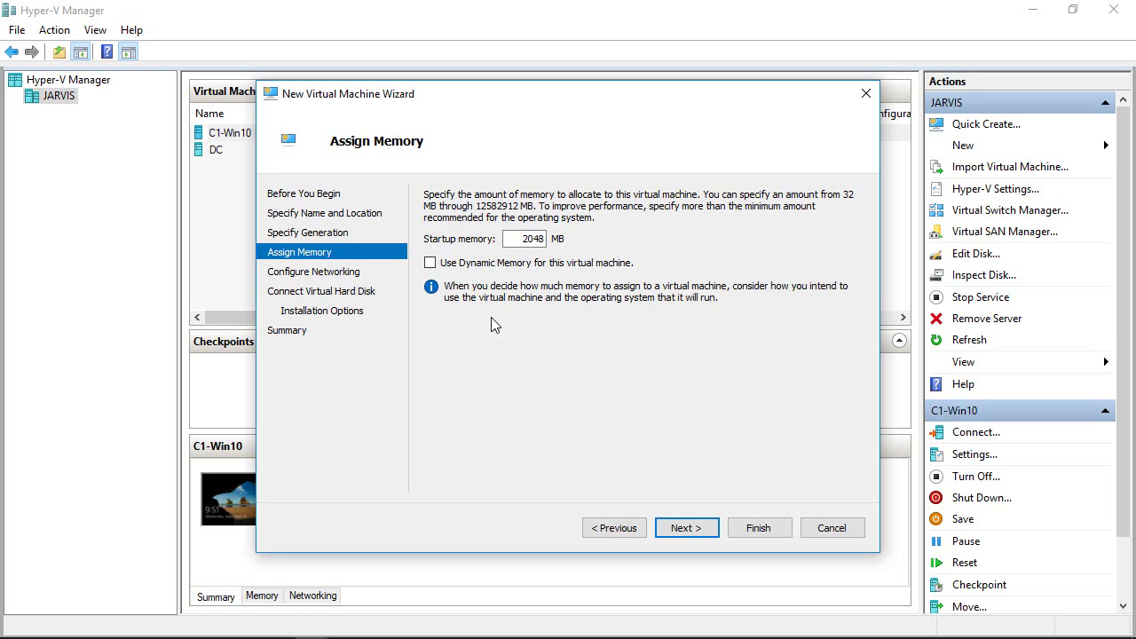
left_click(688, 529)
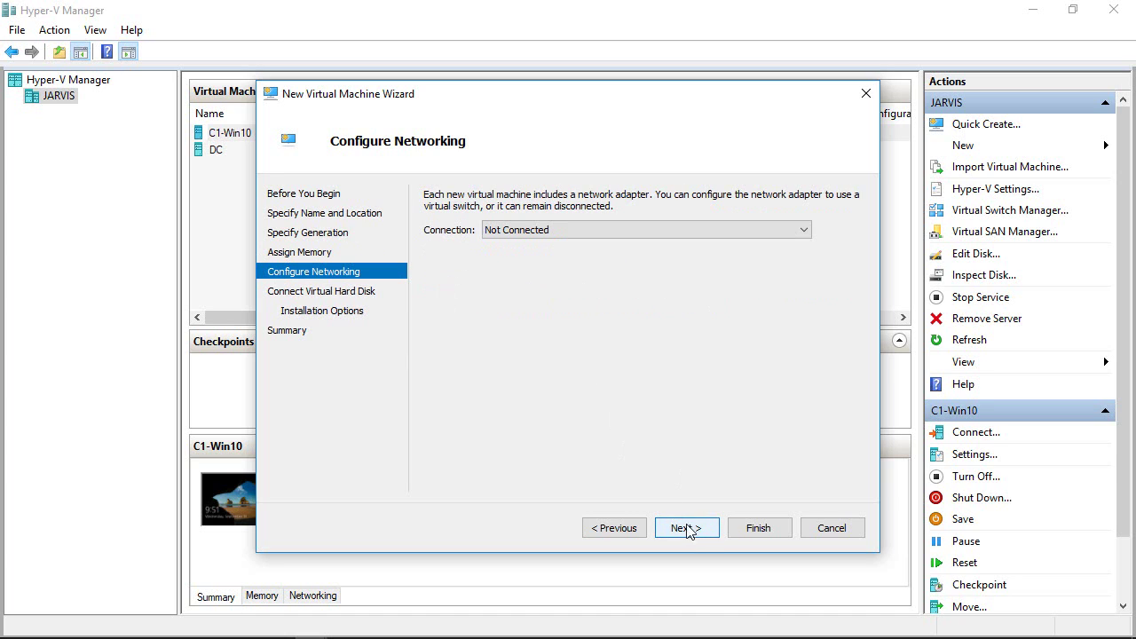
- Connect the virtual machine's network adapter to the Private virtual switch
left_click(554, 228)
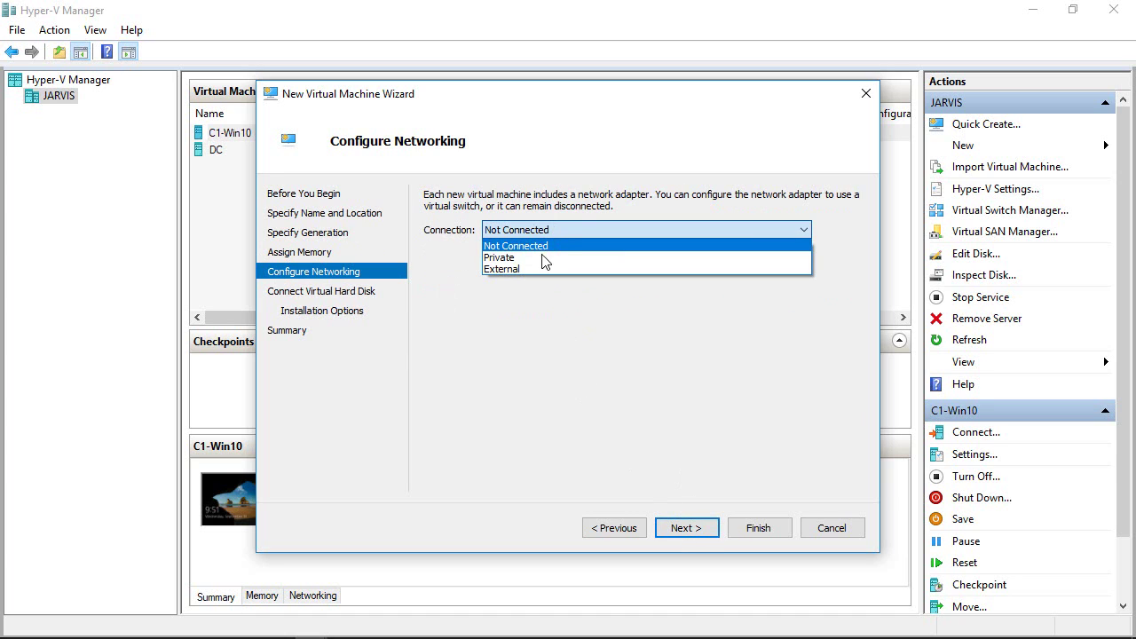
left_click(541, 257)
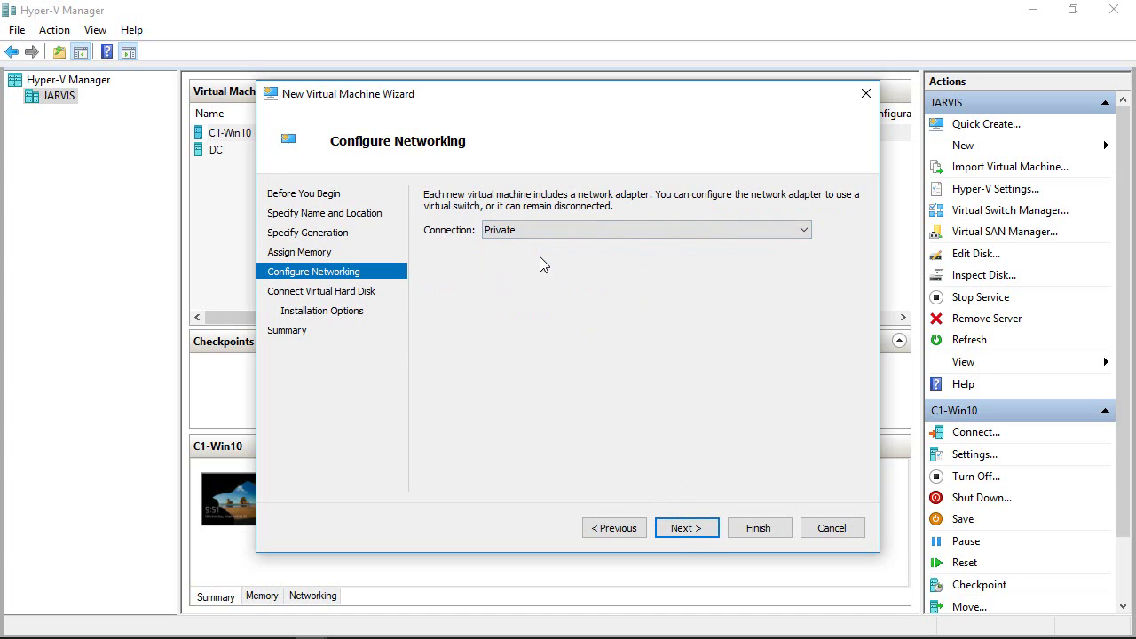
left_click(682, 530)
- Create the c2-win7.vhdx virtual hard disk with a size of 20 GB
double_click(529, 320)
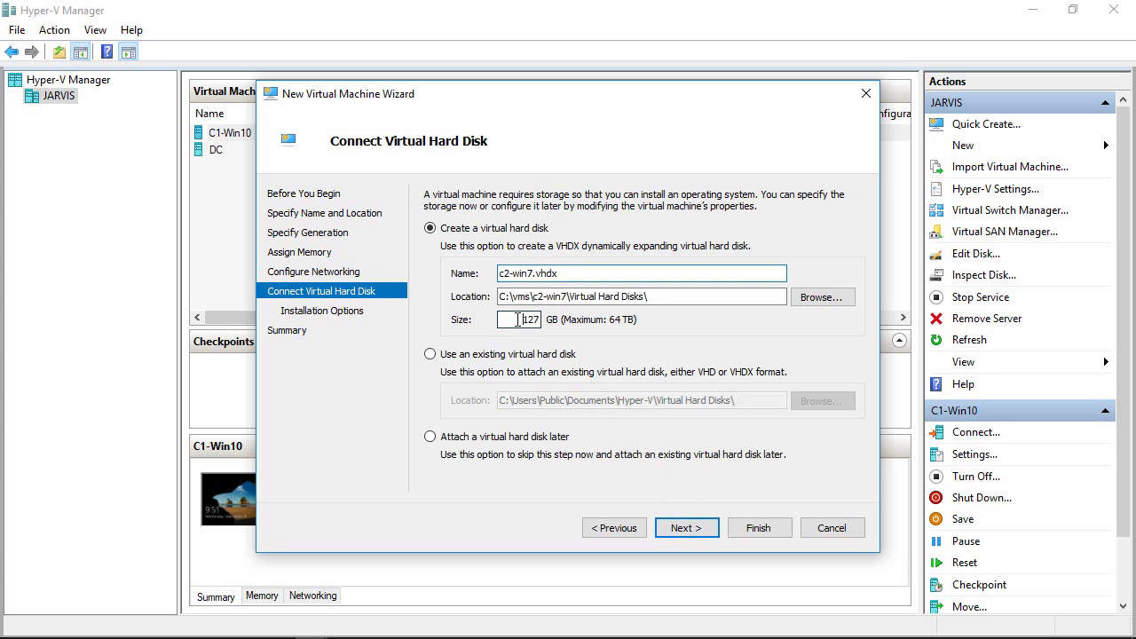
type("2")
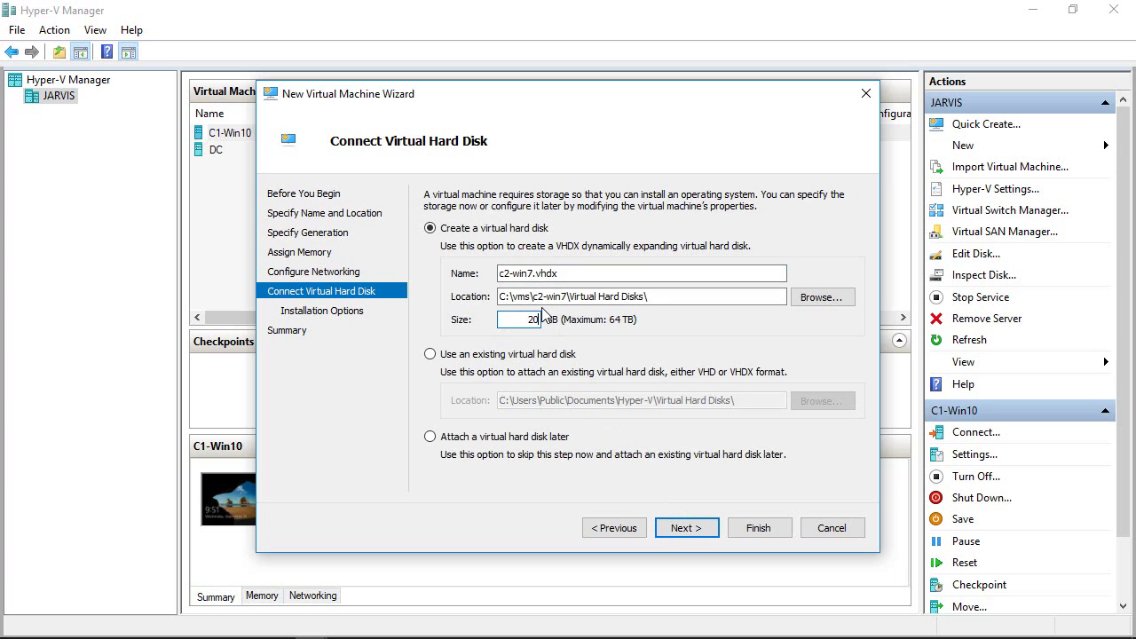
type("0")
left_click(680, 527)
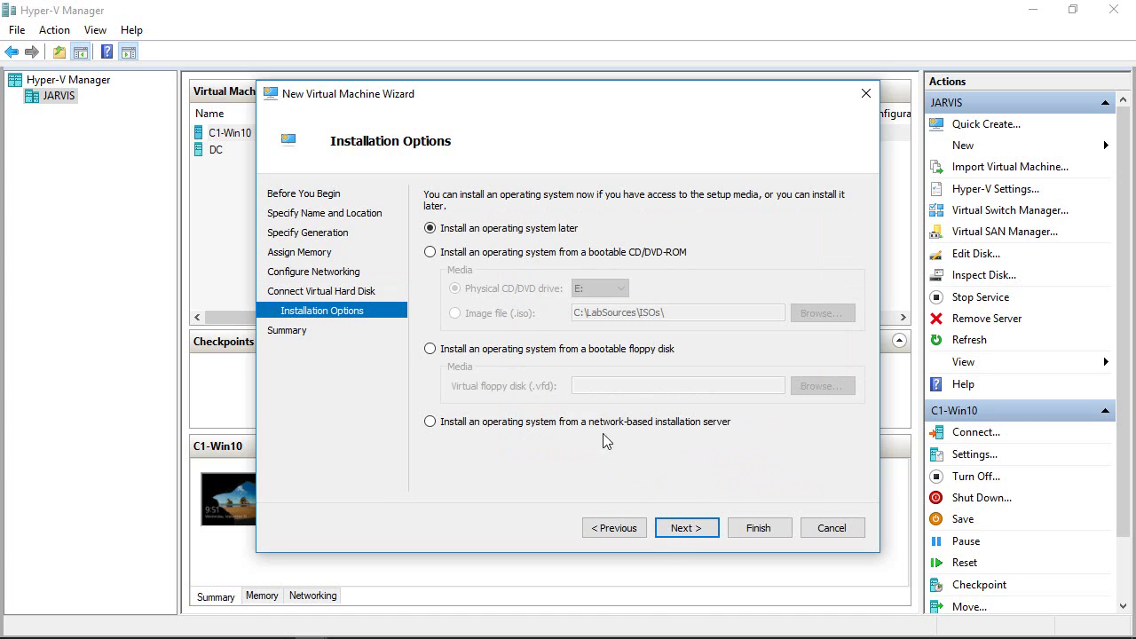
- Choose en_windows_7_ultimate_with_sp1_x64_dvd_u_677332.iso from Documents\vms\ISOs as the bootable installation image and finish creating the virtual machine
left_click(470, 255)
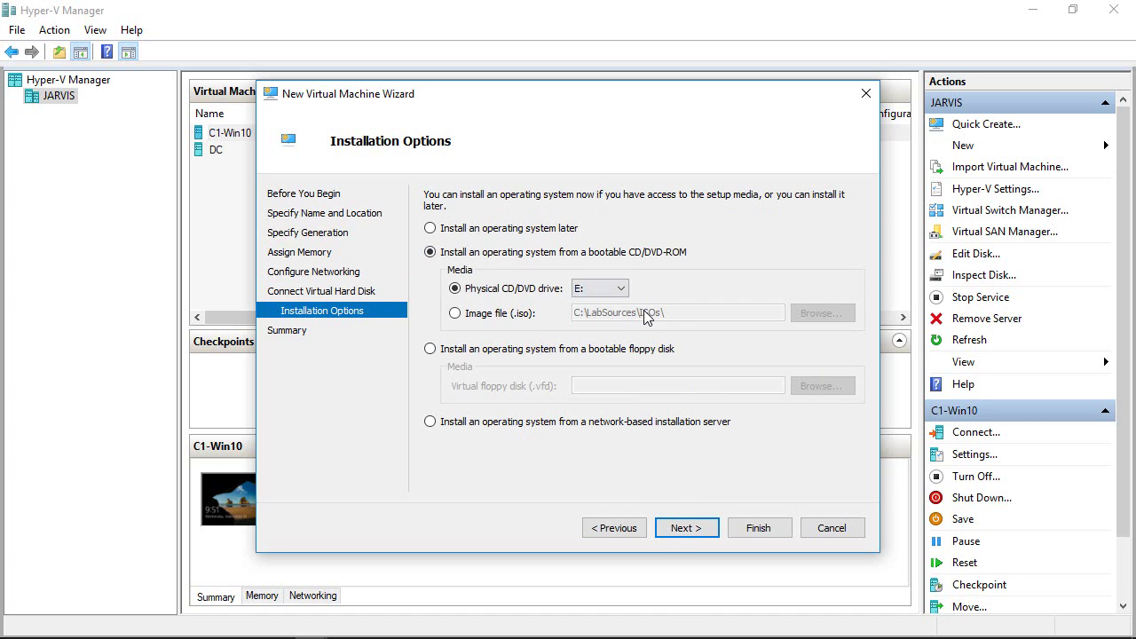
left_click(468, 315)
left_click(798, 314)
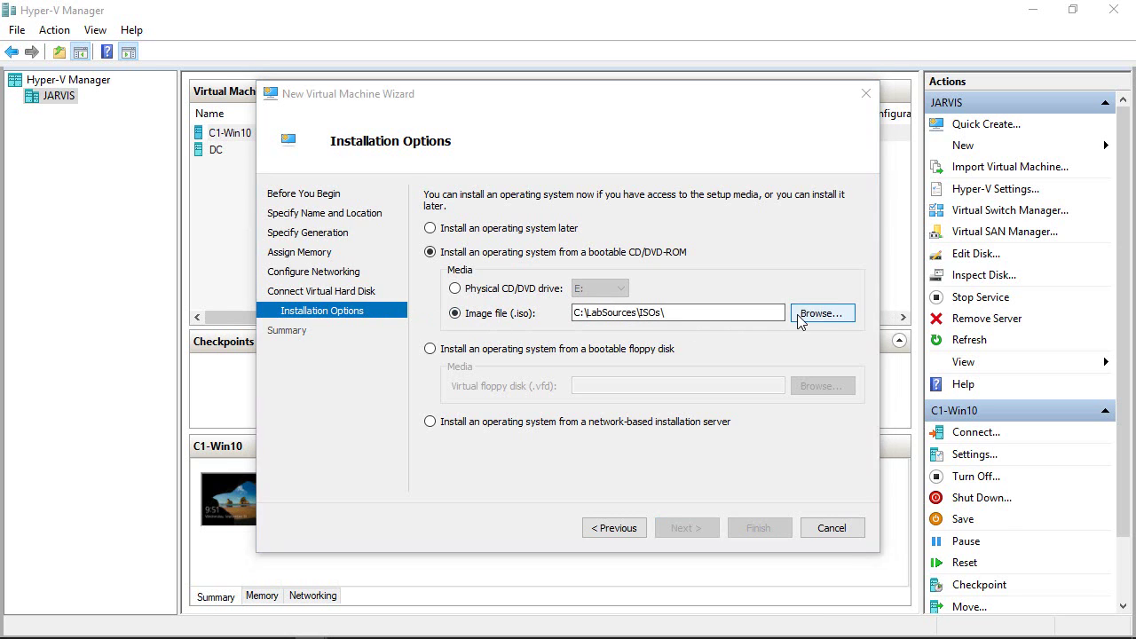
left_click(482, 149)
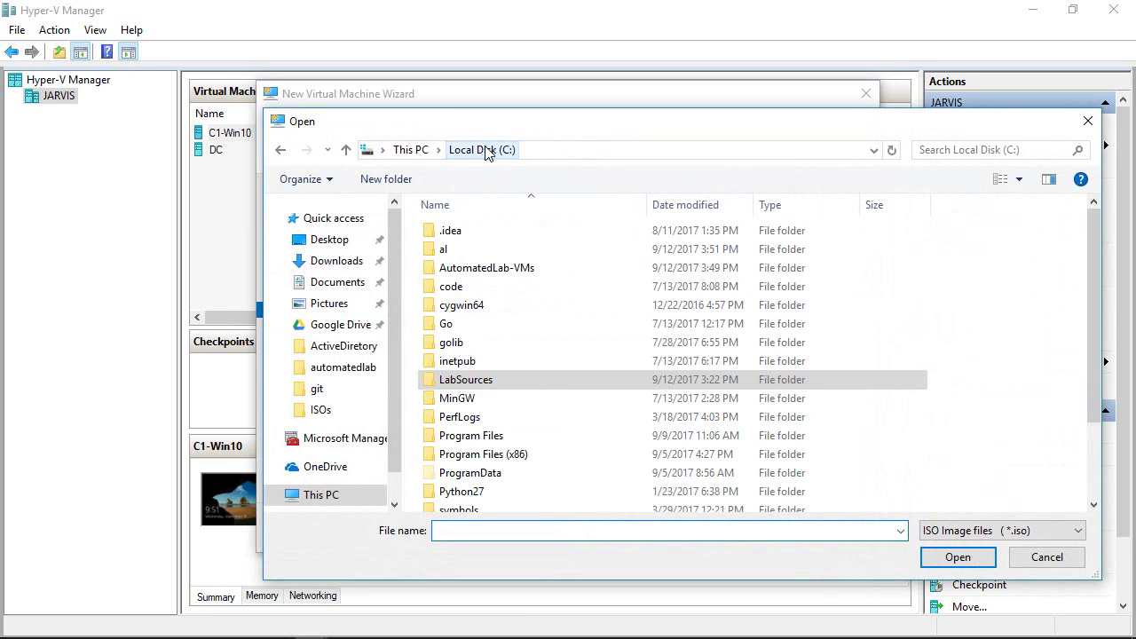
left_click(357, 284)
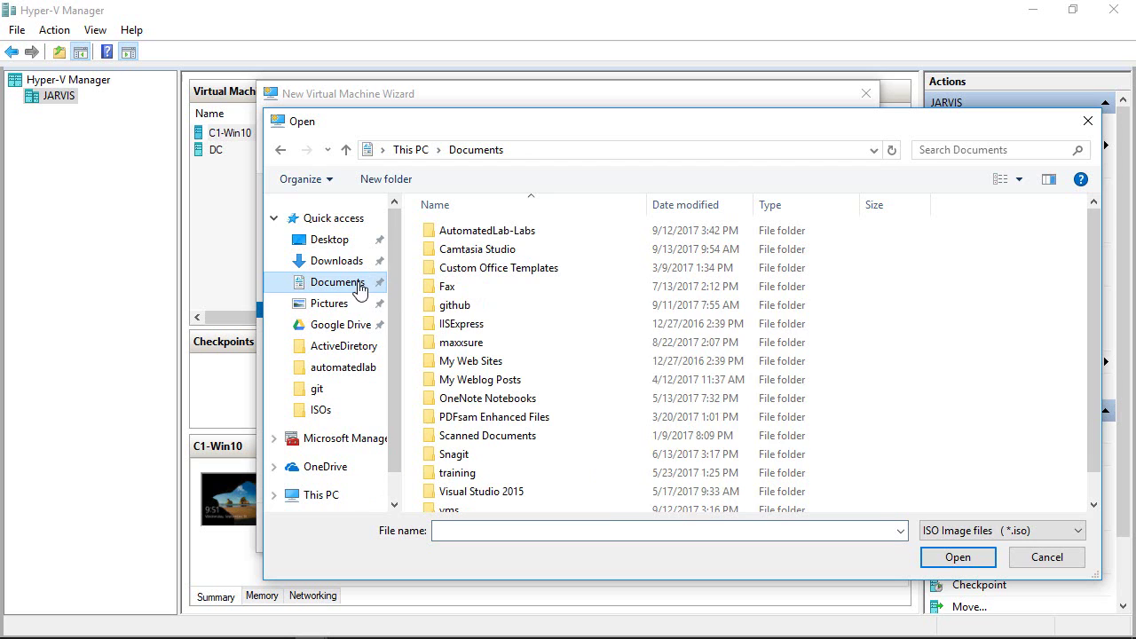
scroll(465, 500, "down", 1)
double_click(457, 484)
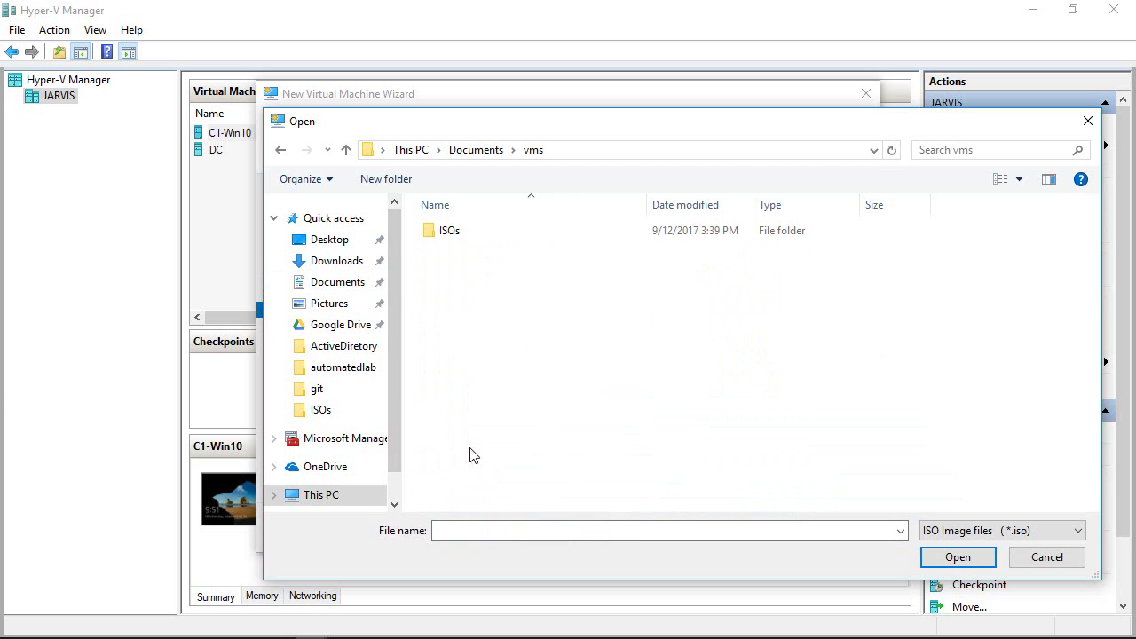
double_click(453, 231)
left_click(457, 231)
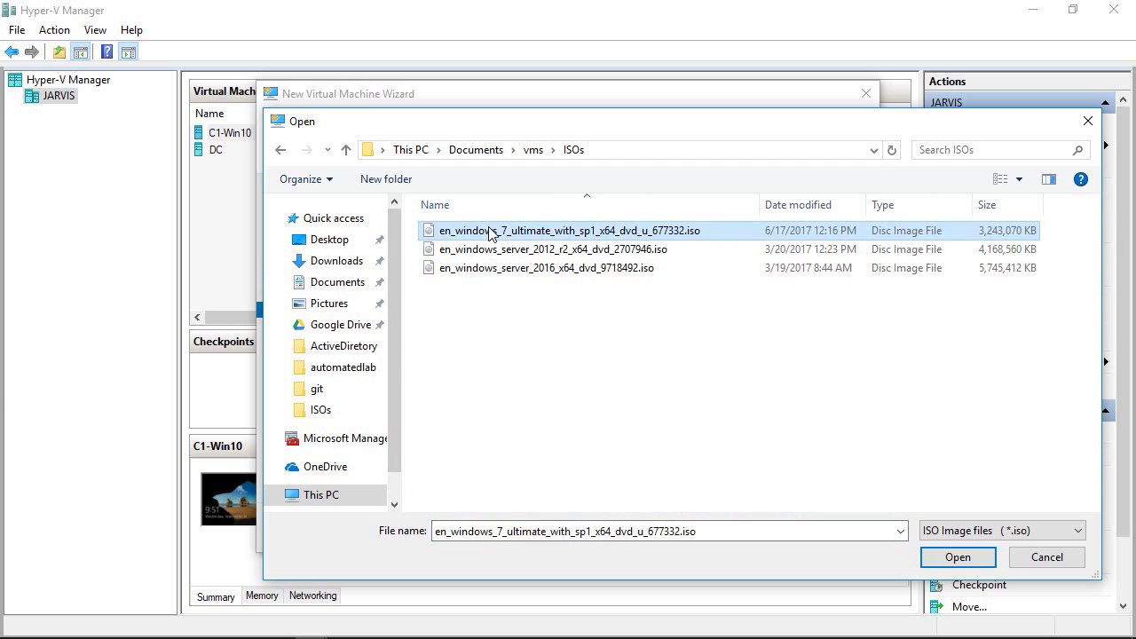
left_click(959, 556)
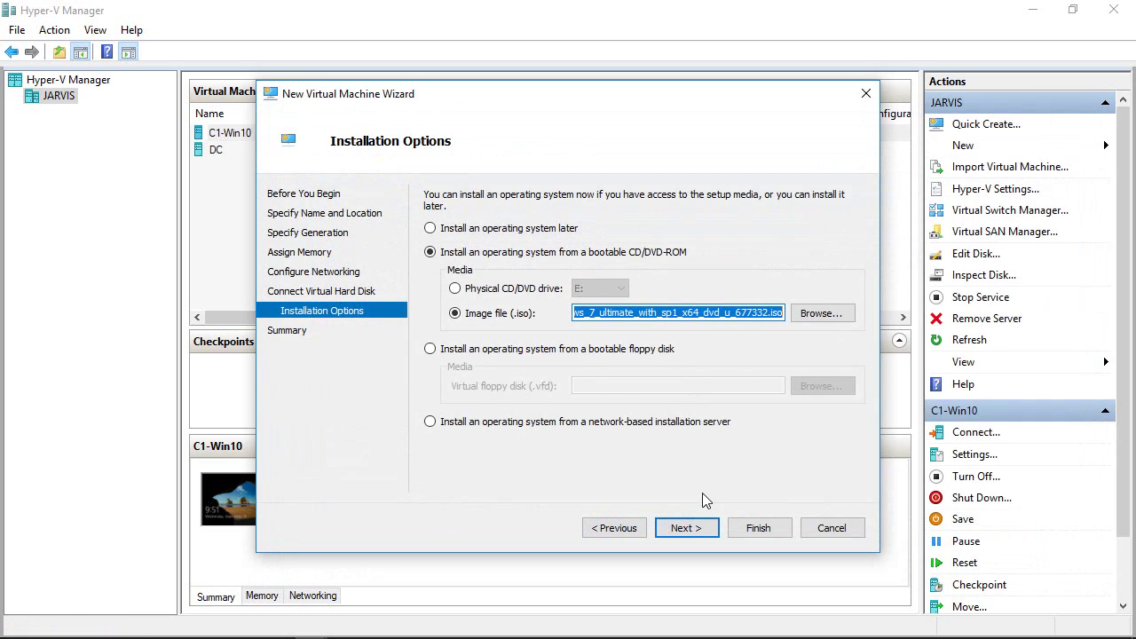
left_click(700, 530)
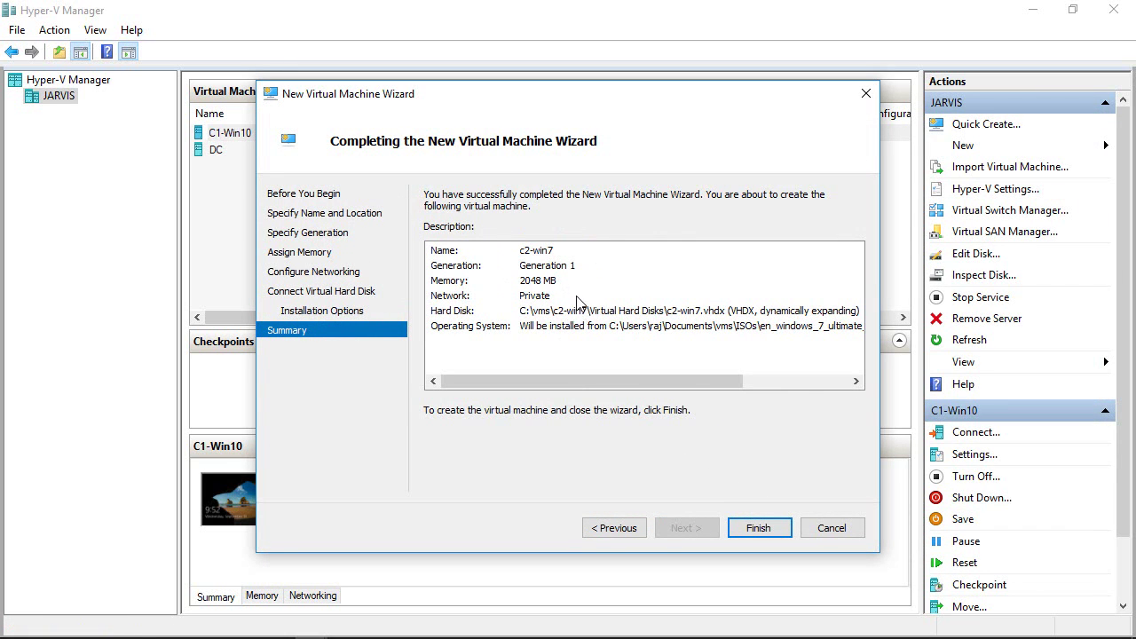
left_click(756, 526)
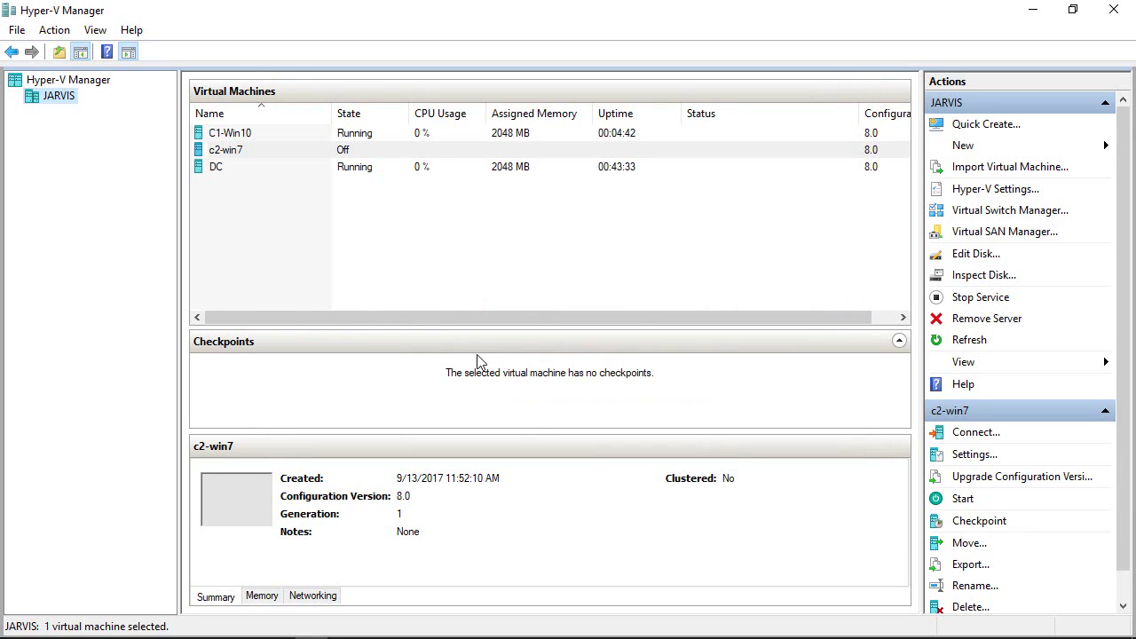
- Connect to the c2-win7 virtual machine and start it
left_click(251, 155)
right_click(251, 155)
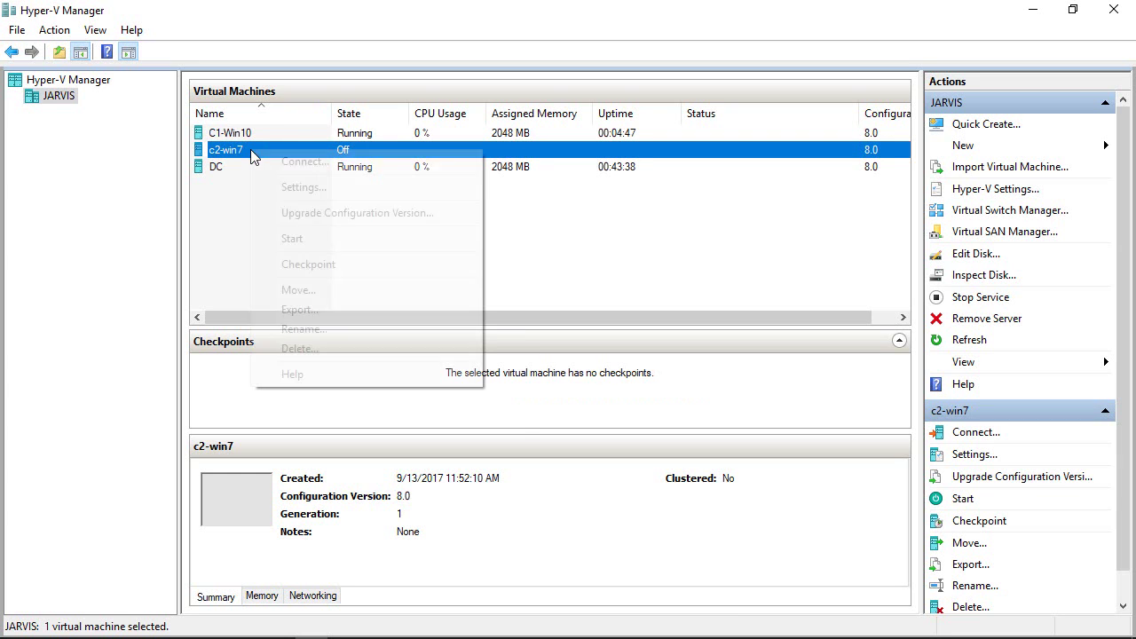
left_click(286, 158)
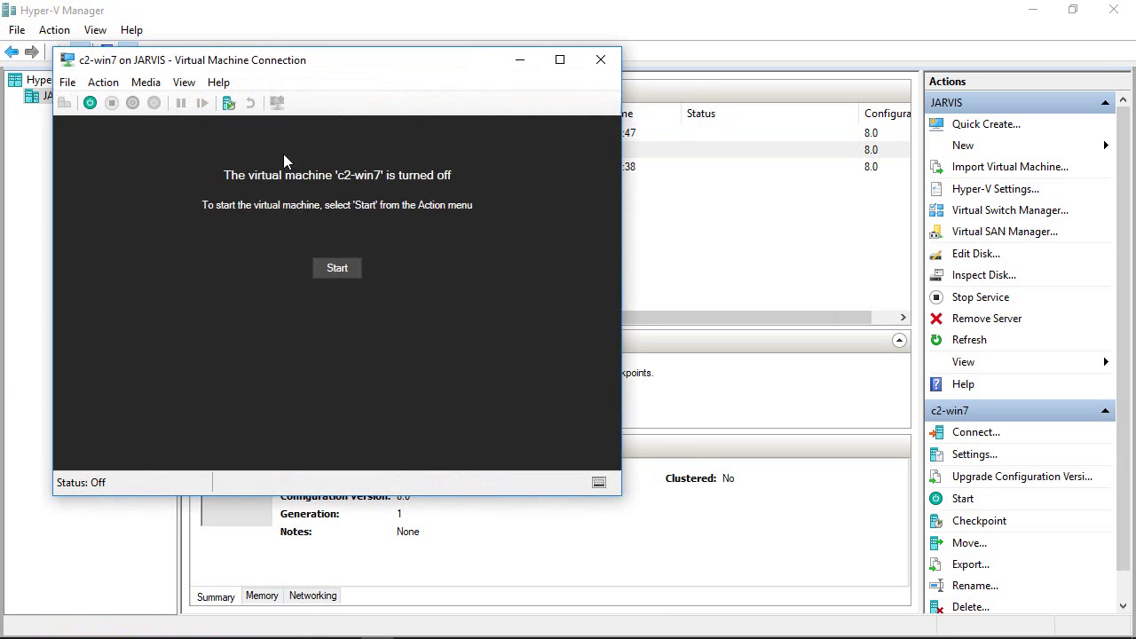
left_click_drag(292, 71, 382, 46)
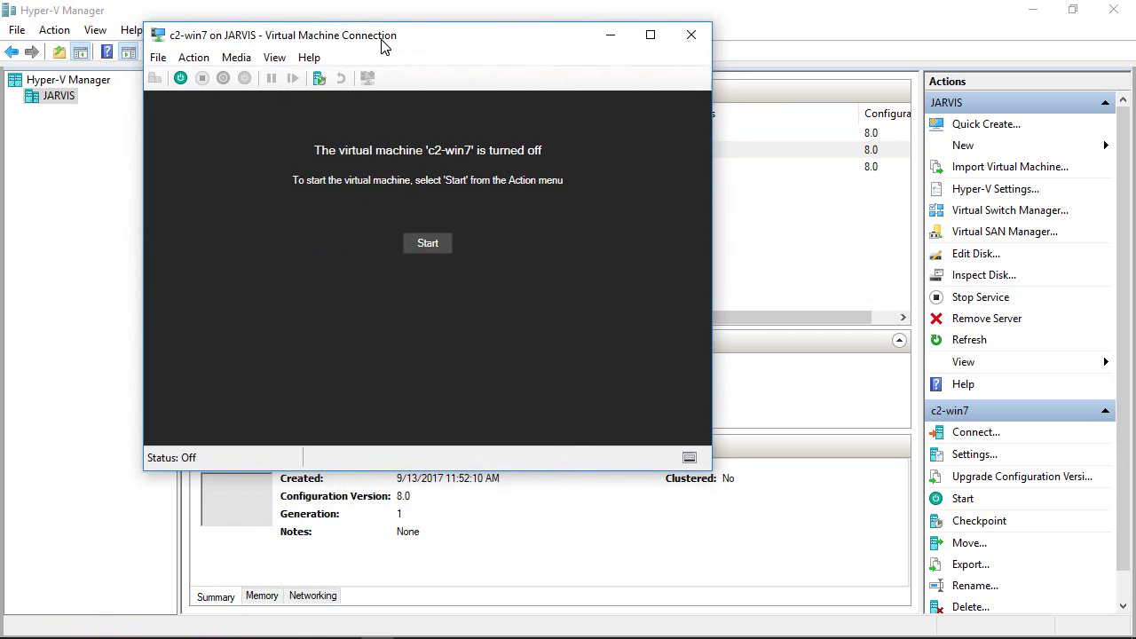
left_click(429, 243)
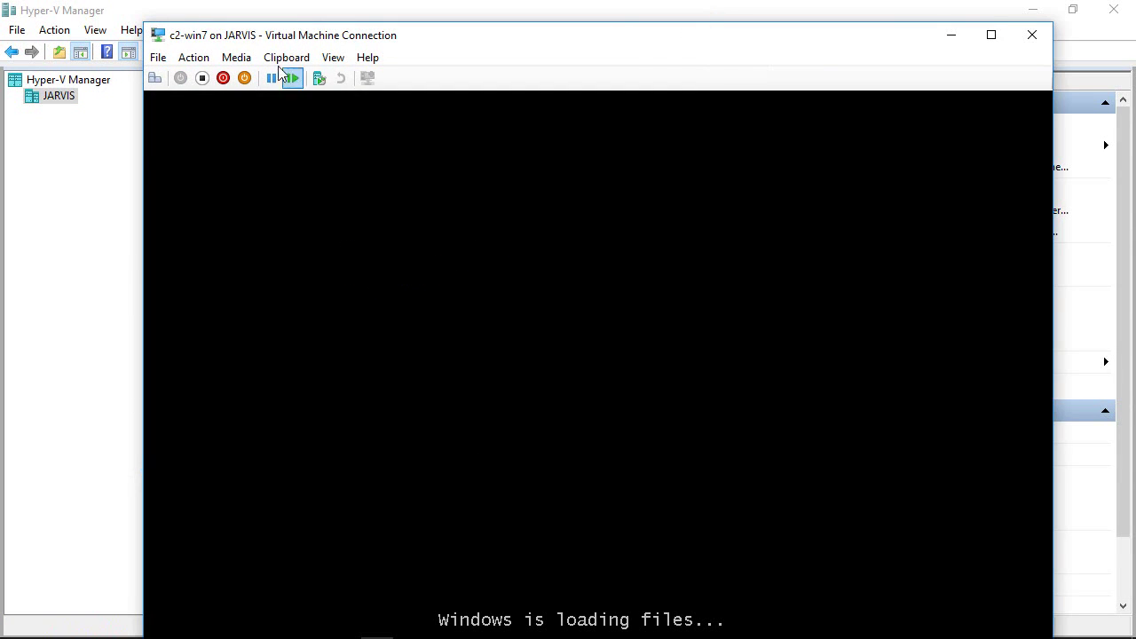
- Switch the virtual machine to full screen and start the Windows 7 installation with English, United States formats and the US keyboard
left_click(333, 57)
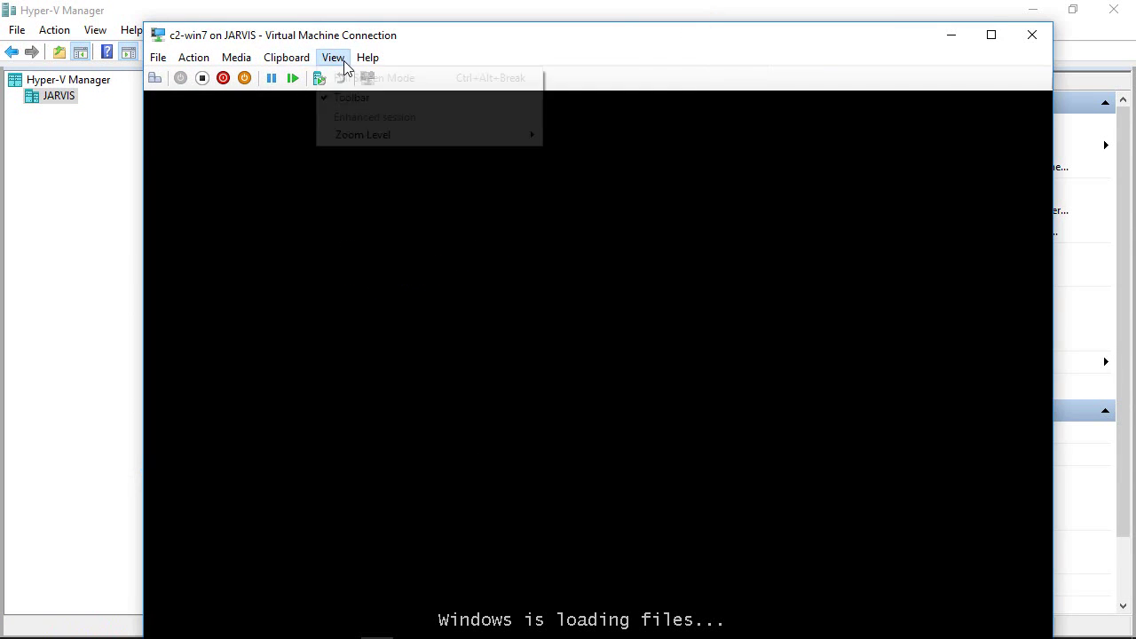
left_click(345, 74)
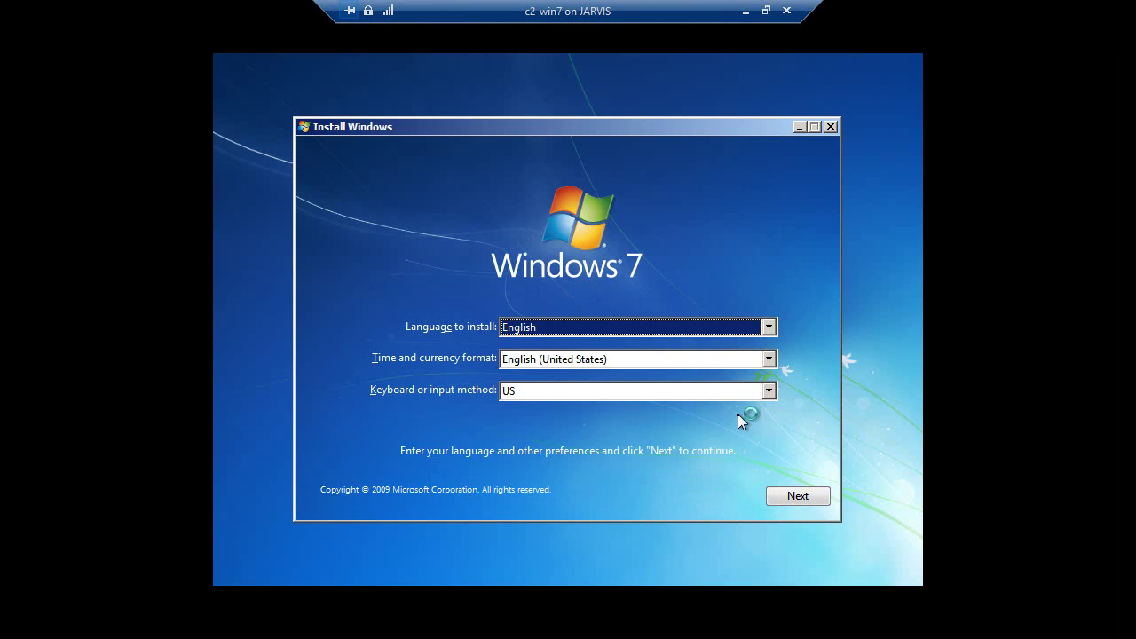
left_click(799, 496)
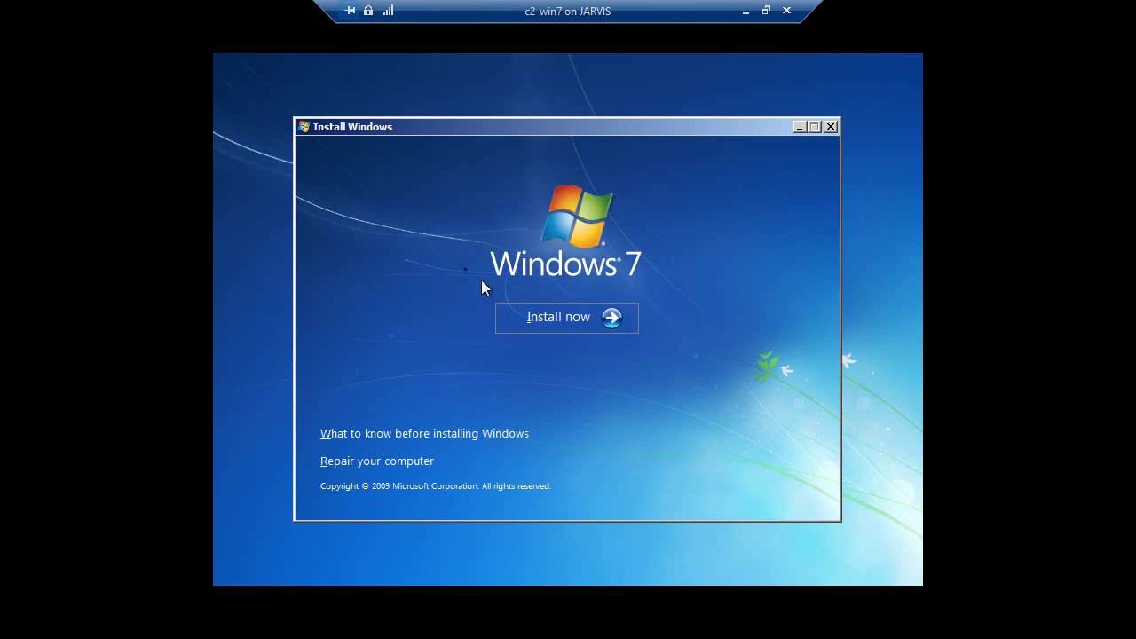
left_click(548, 313)
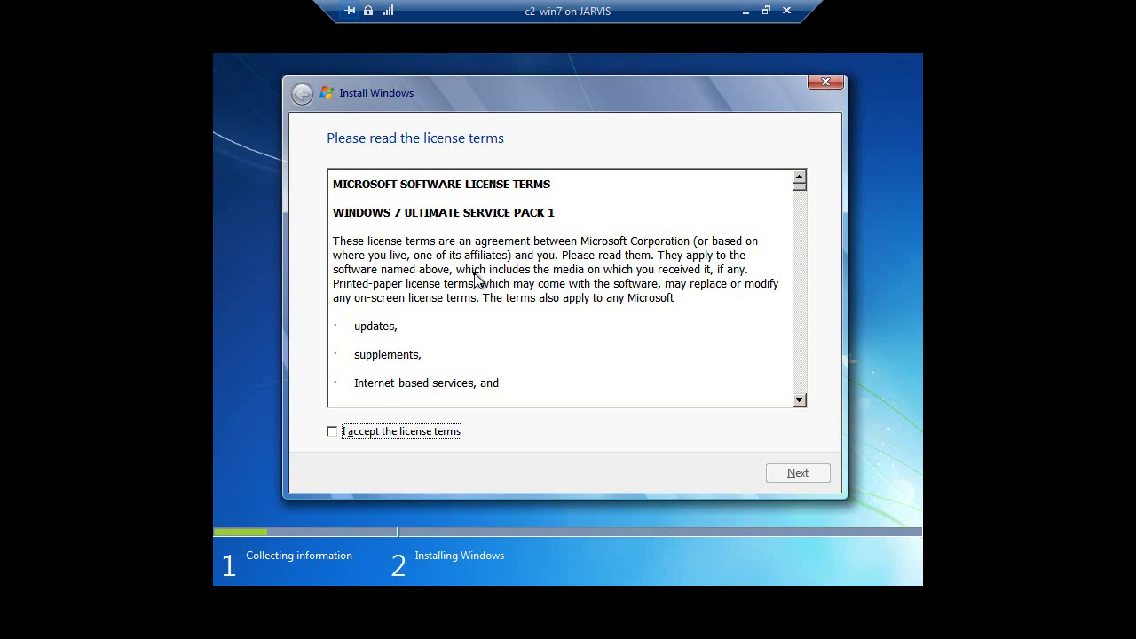
- Accept the license terms and start a custom installation on Disk 0 Unallocated Space
left_click(411, 435)
left_click(790, 476)
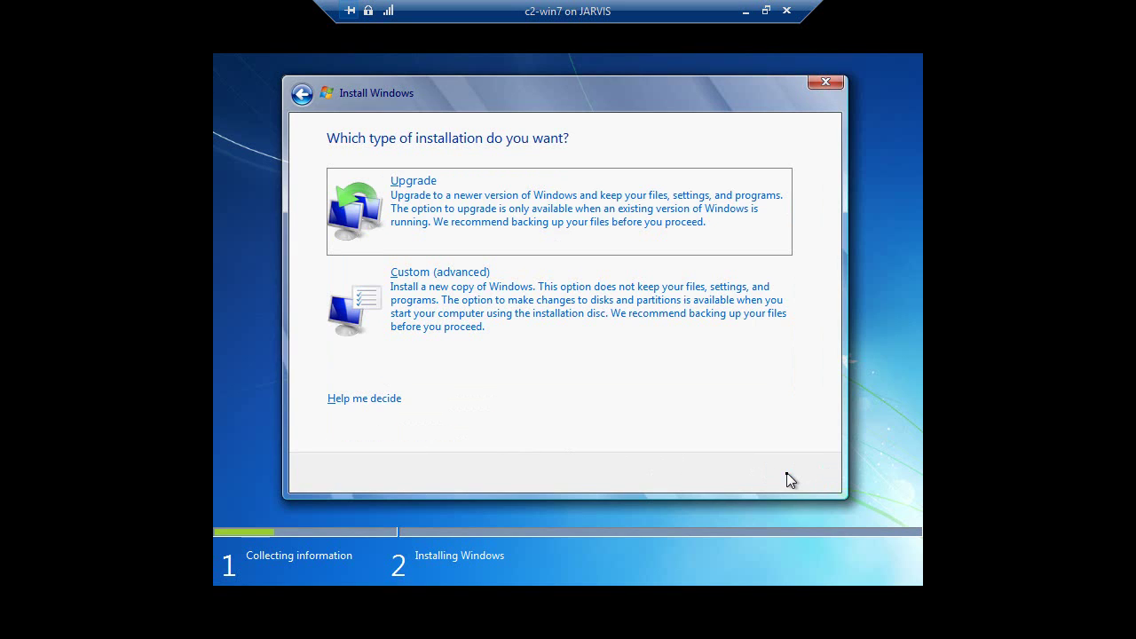
left_click(471, 315)
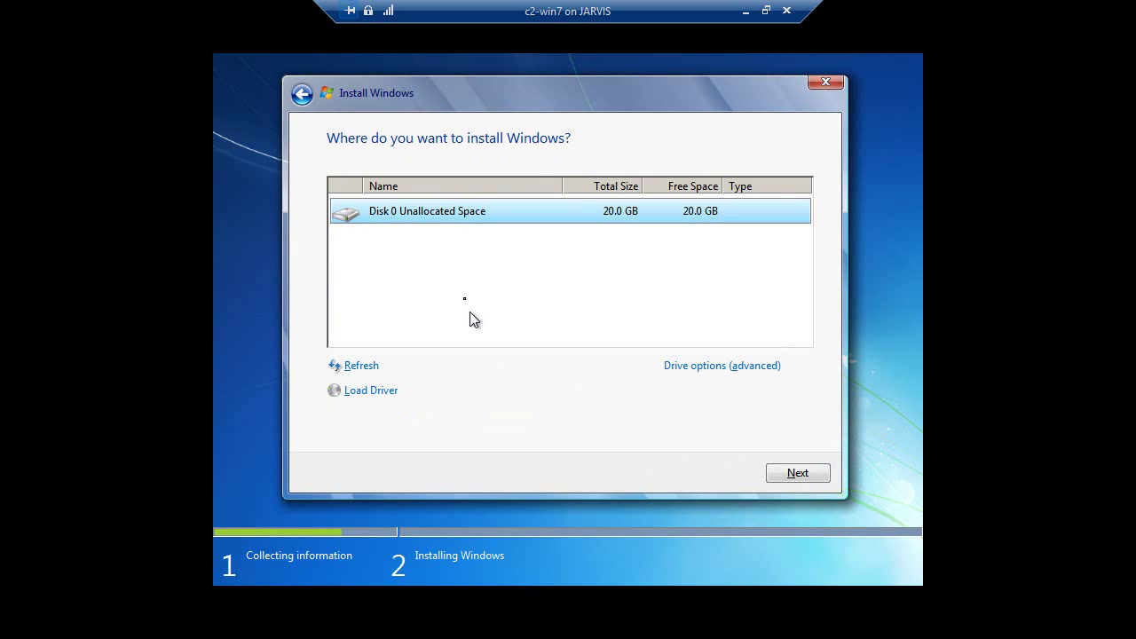
left_click(791, 476)
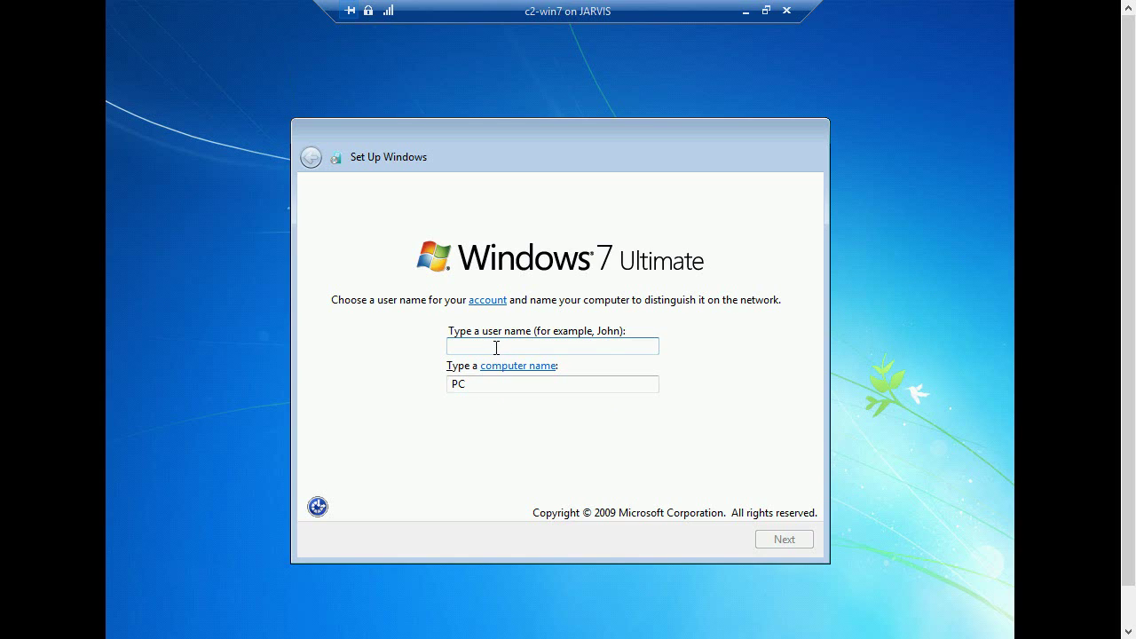
- Enter the account's user name, set the computer name to c2win7, and continue the setup
type("raj")
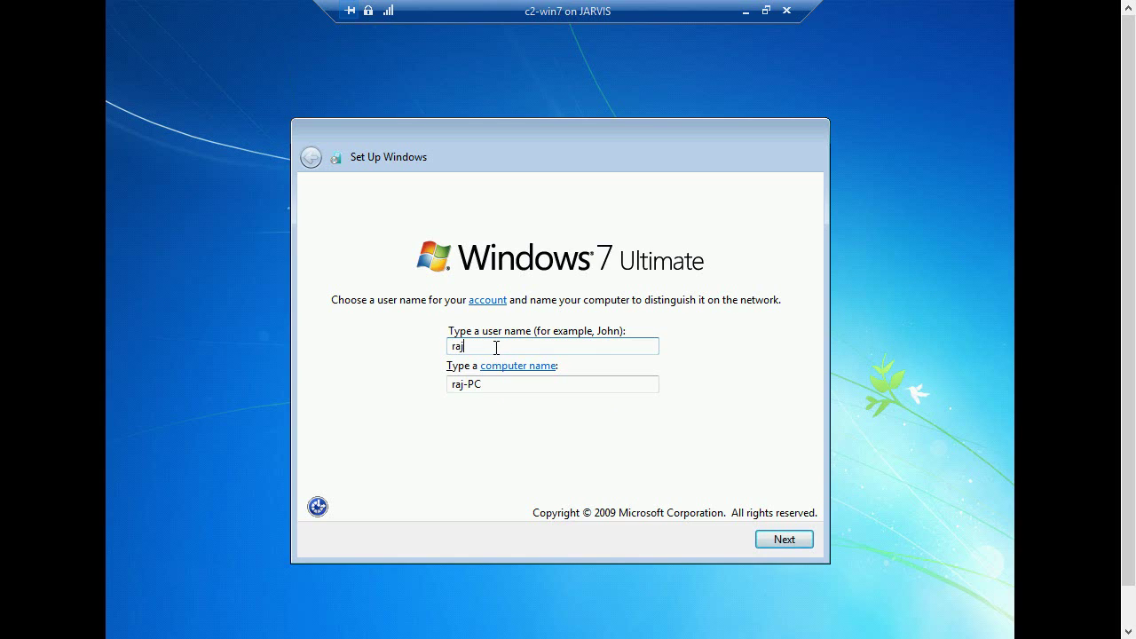
key("Tab")
key("Home")
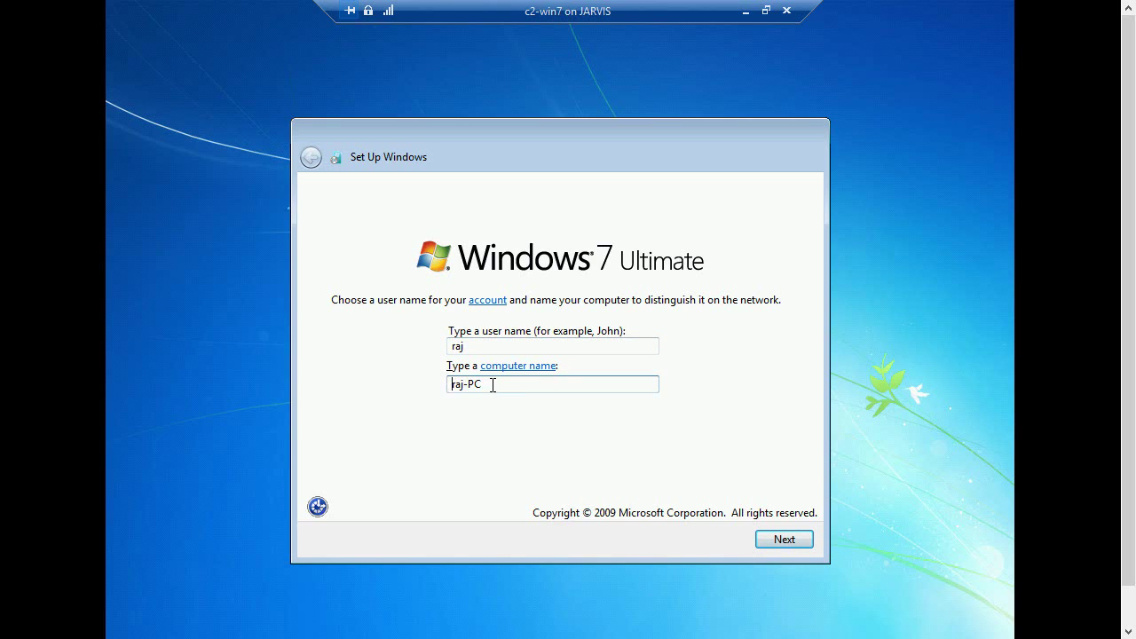
key("shift+End")
type("c2win7")
left_click(772, 545)
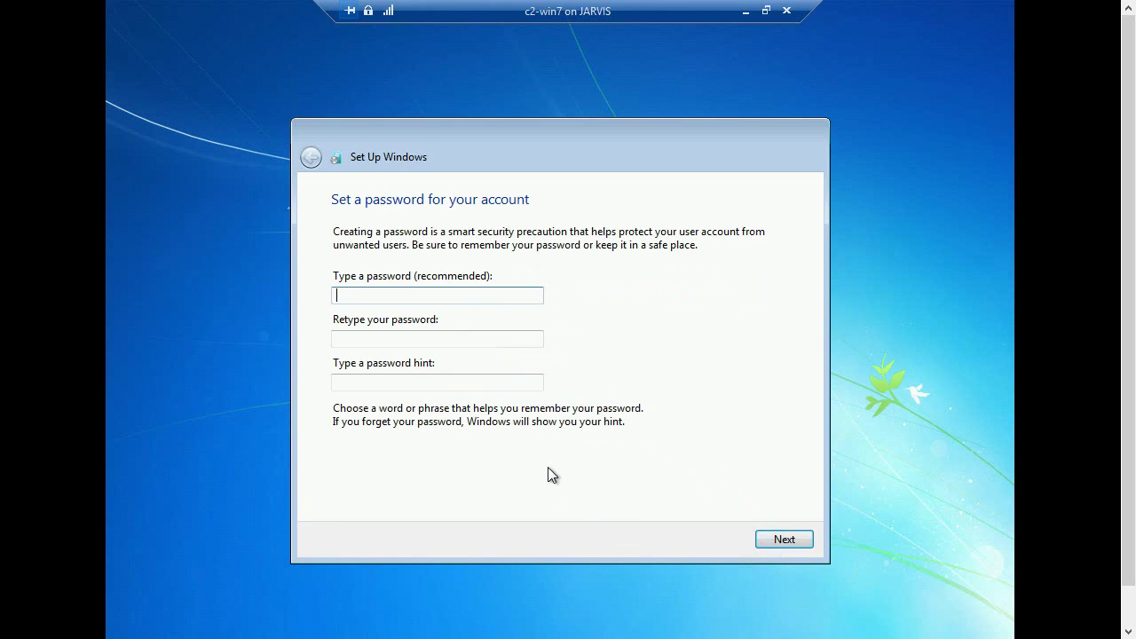
- Enter and confirm the account password, set the password hint to "hint", and continue the setup
type("********")
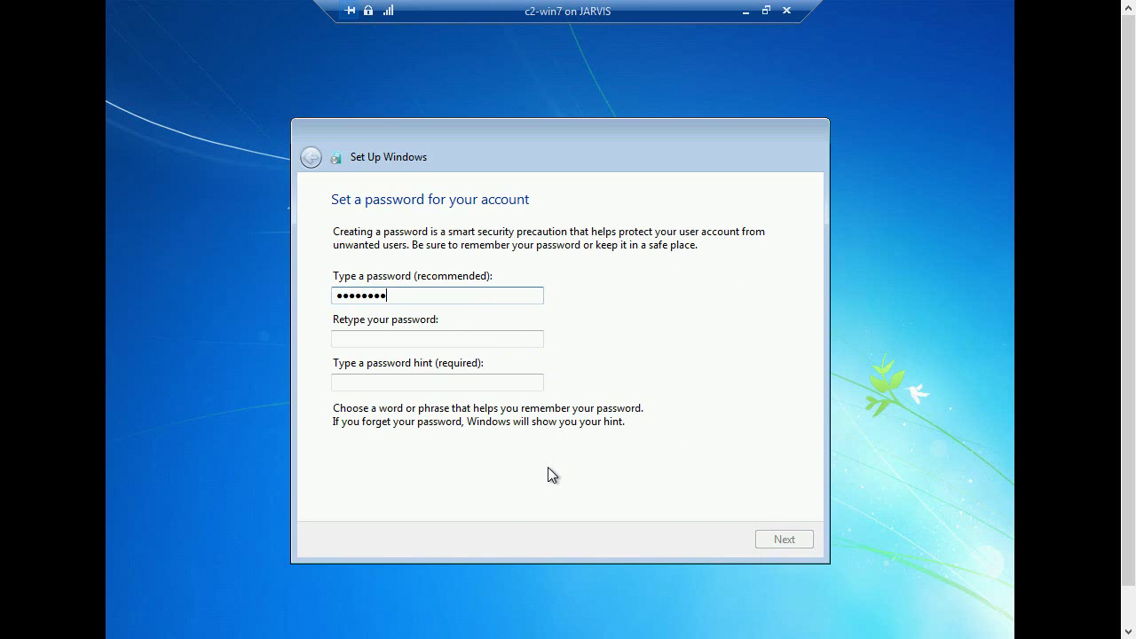
key("Tab")
type("*******")
key("BackSpace")
key("BackSpace")
key("BackSpace")
key("BackSpace")
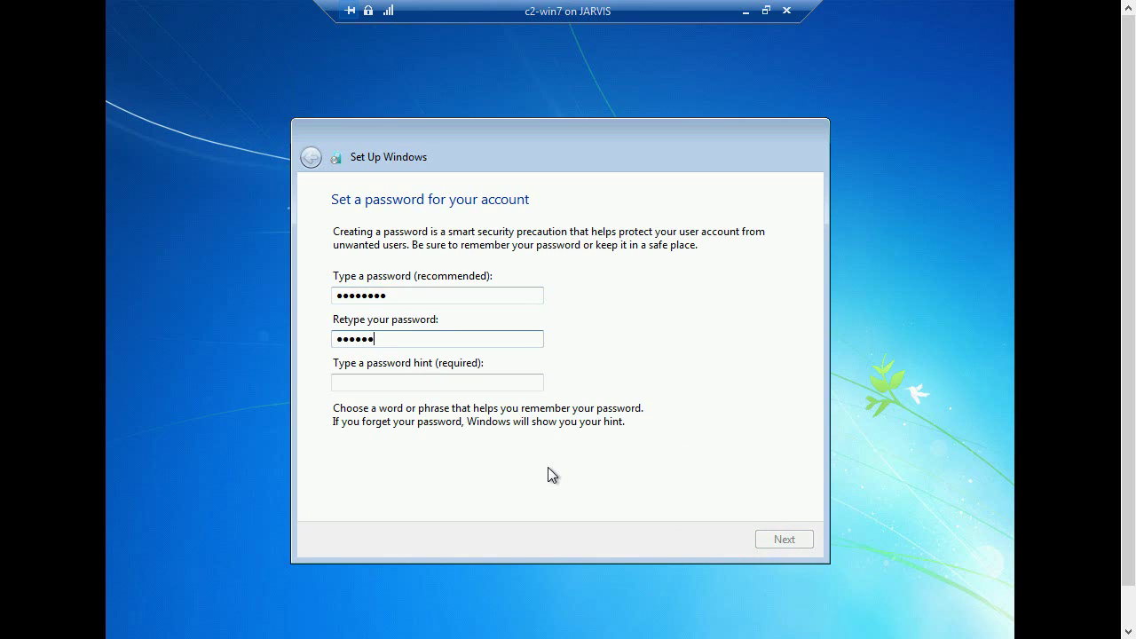
key("BackSpace")
key("BackSpace")
key("BackSpace")
type("********")
key("Tab")
type("hint")
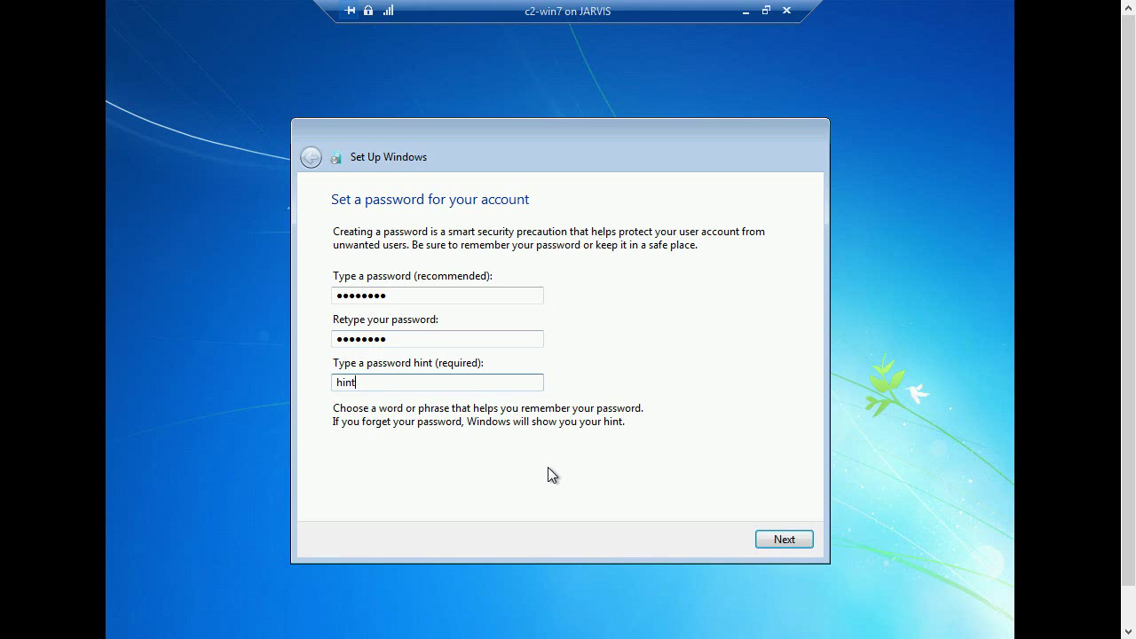
left_click(768, 541)
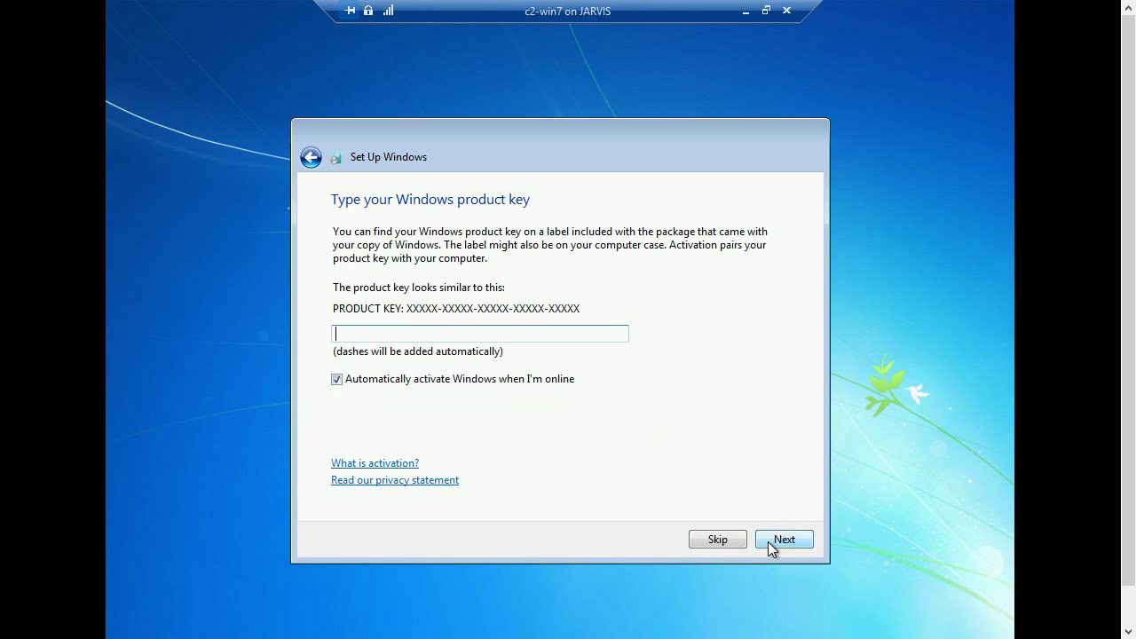
- Skip the Windows product key entry and choose the recommended settings for updates and protection
left_click(712, 545)
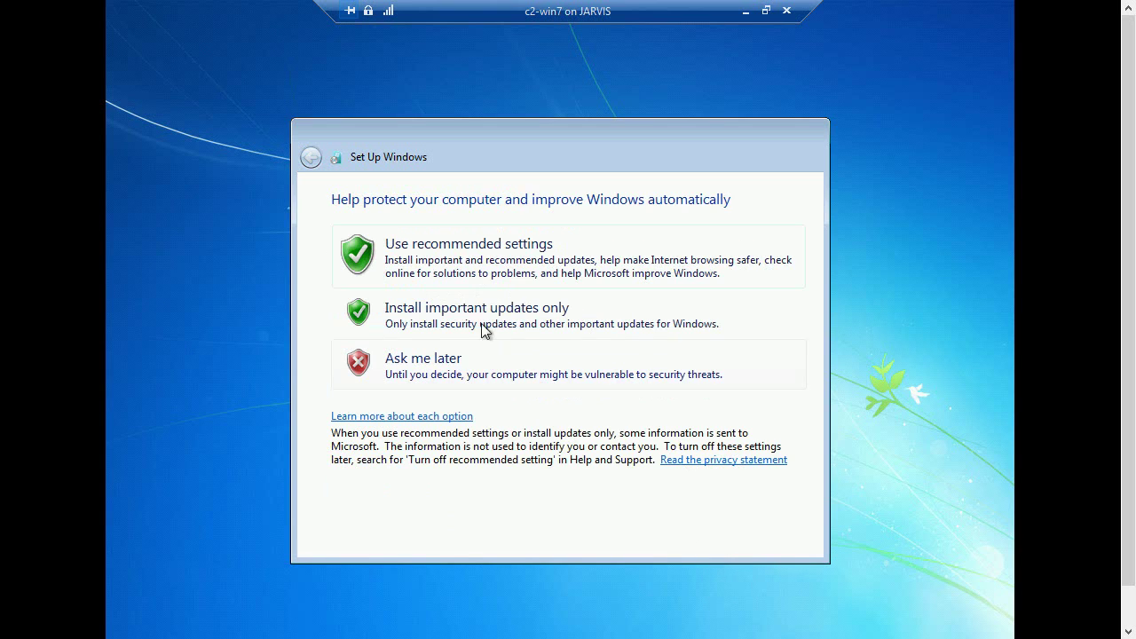
left_click(470, 271)
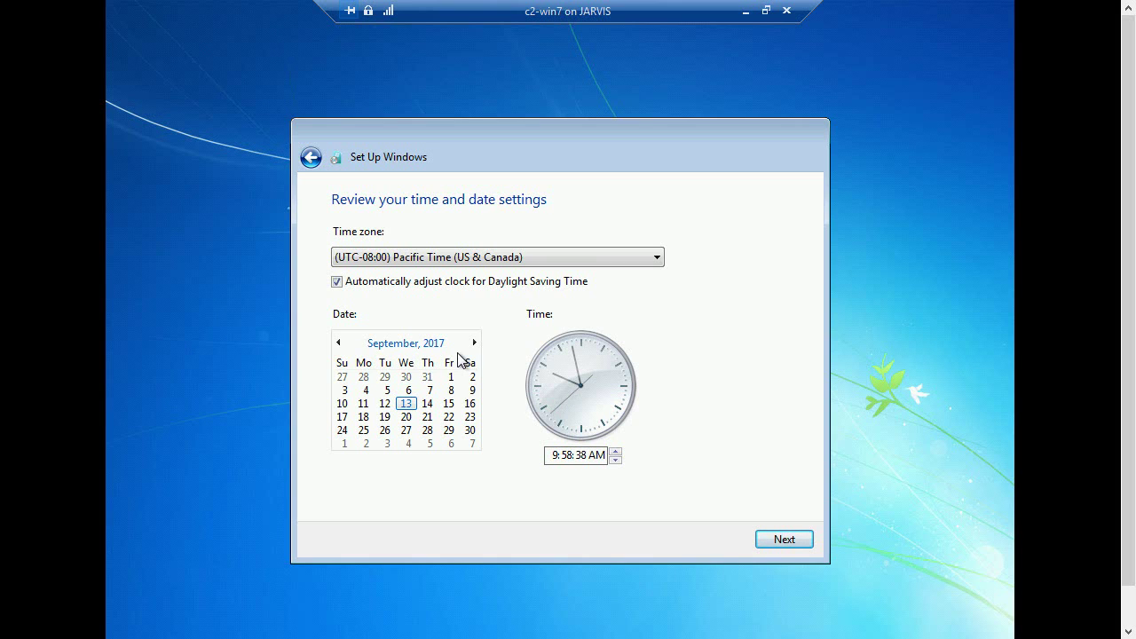
- Set the time zone to (UTC-06:00) Central Time (US & Canada) and choose Home network as the computer's location
left_click(478, 256)
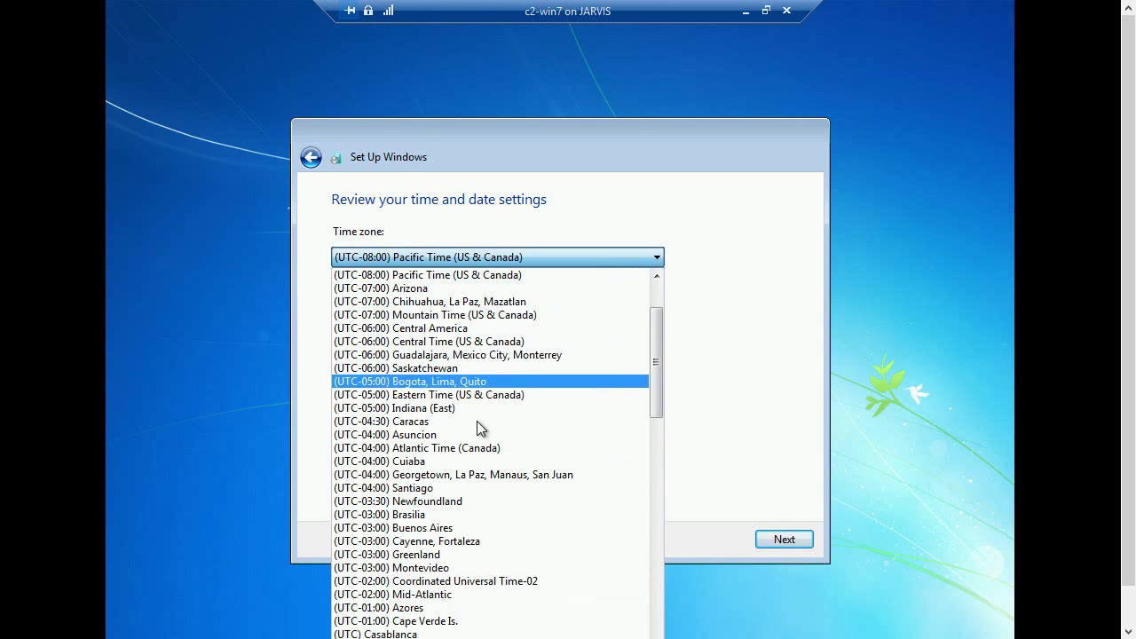
scroll(474, 477, "down", 1)
scroll(471, 477, "up", 1)
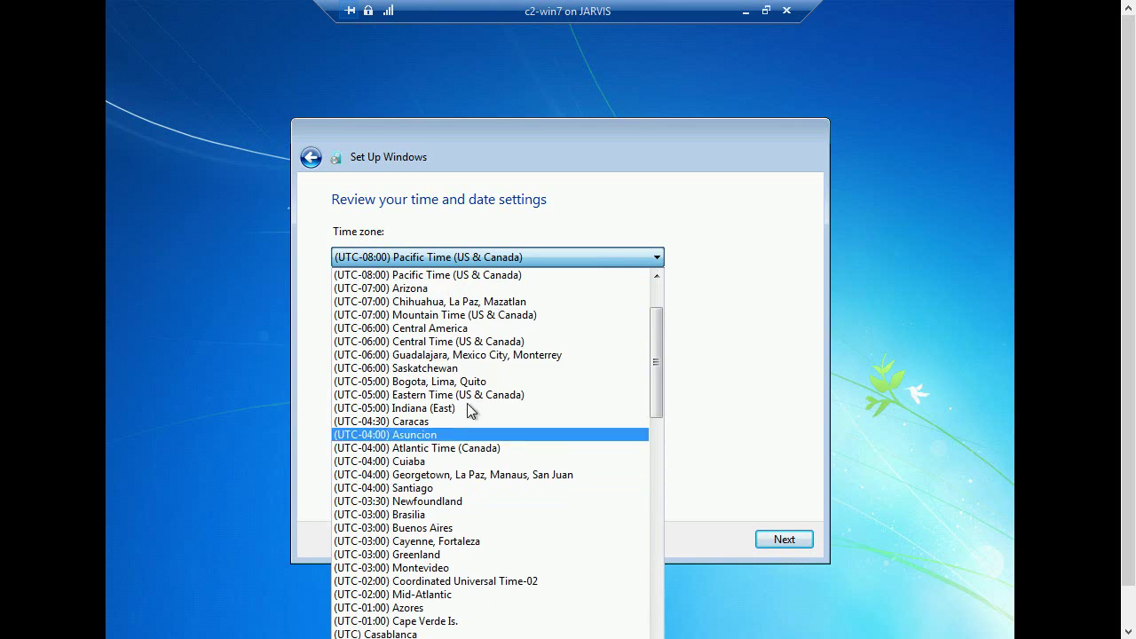
scroll(364, 328, "down", 1)
left_click(364, 328)
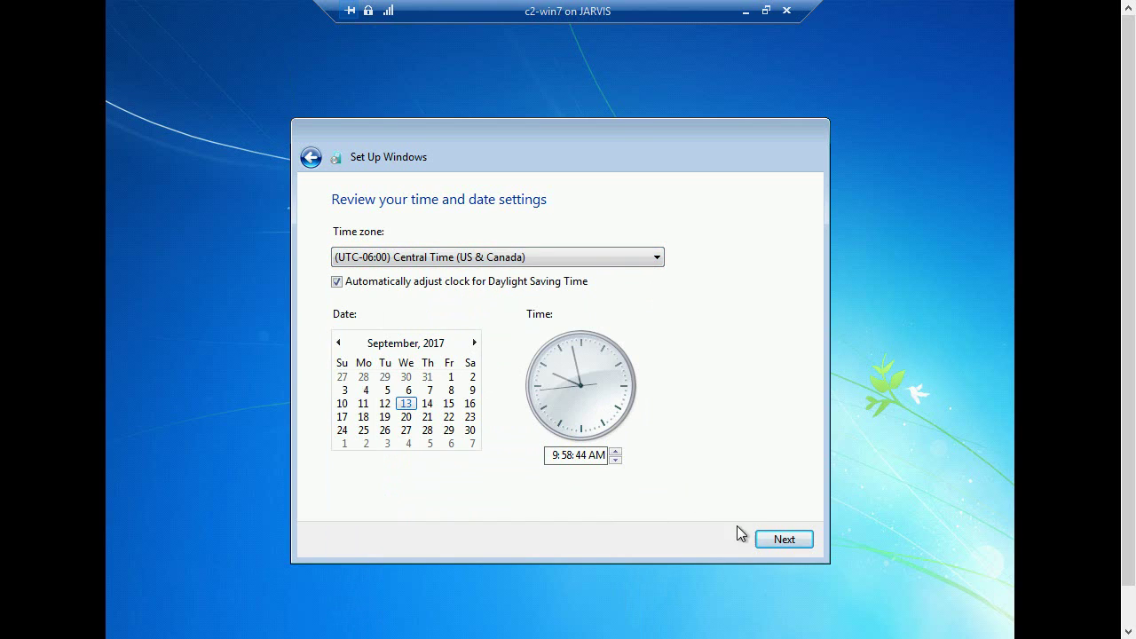
left_click(765, 539)
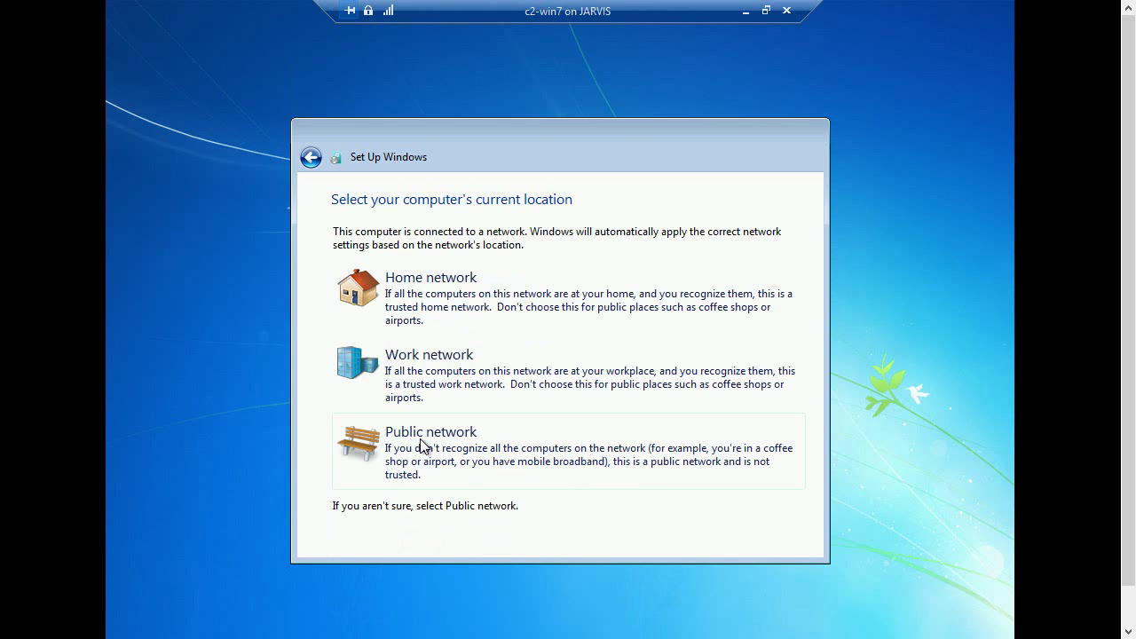
left_click(388, 293)
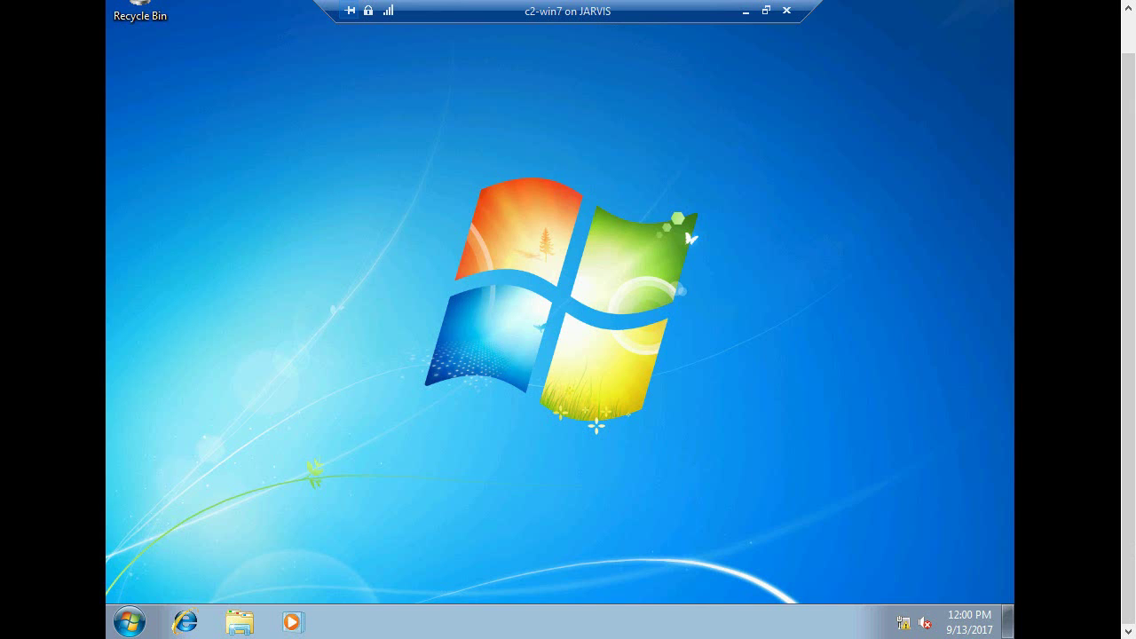
- Check the computer name by running hostname in a cmd window, and switch back to Hyper-V Manager
left_click(128, 623)
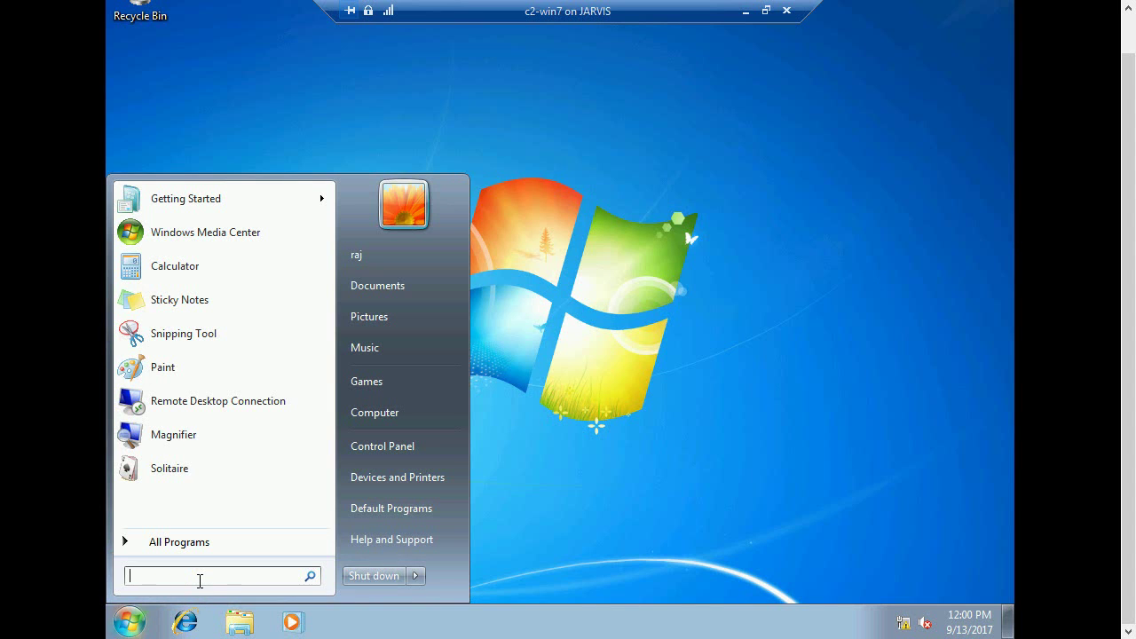
type("cmd")
key("Return")
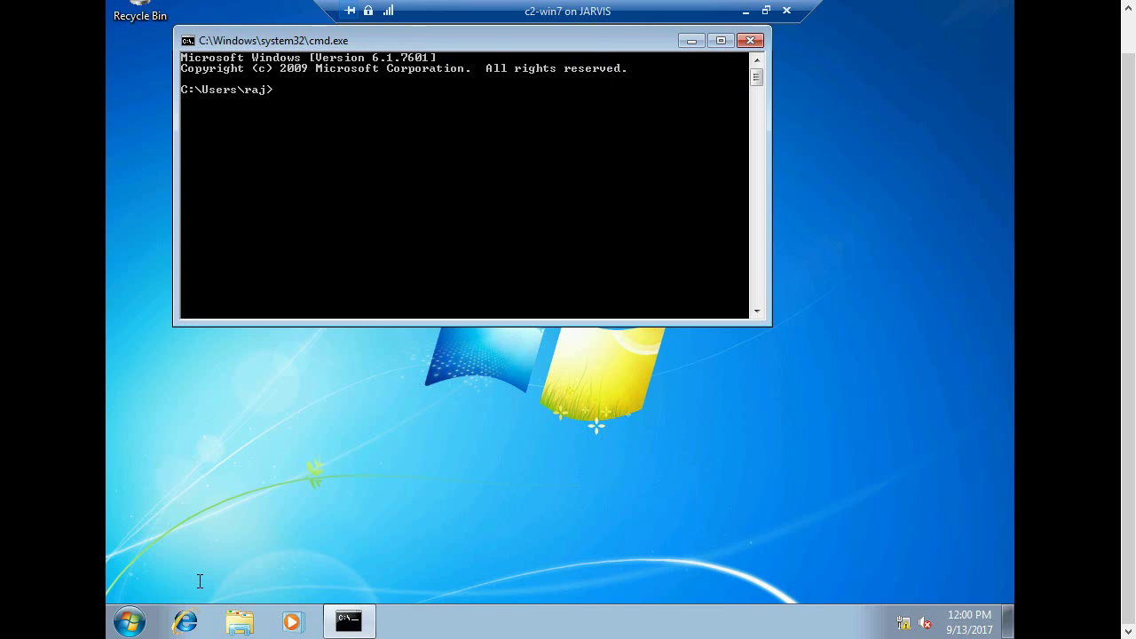
type("hostname")
key("Return")
left_click(746, 11)
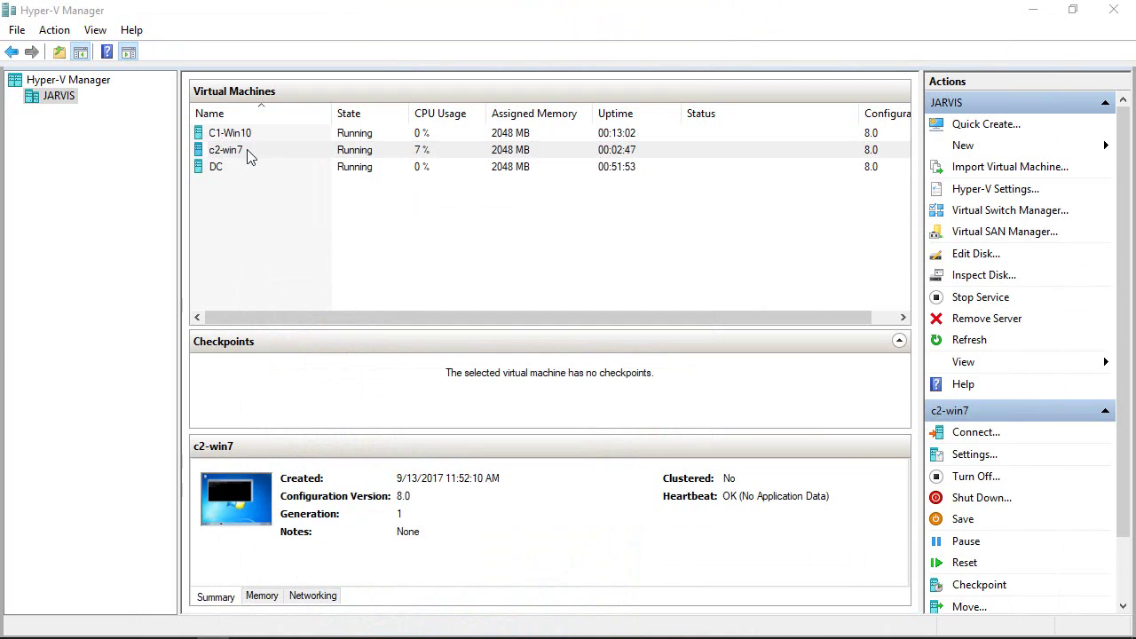